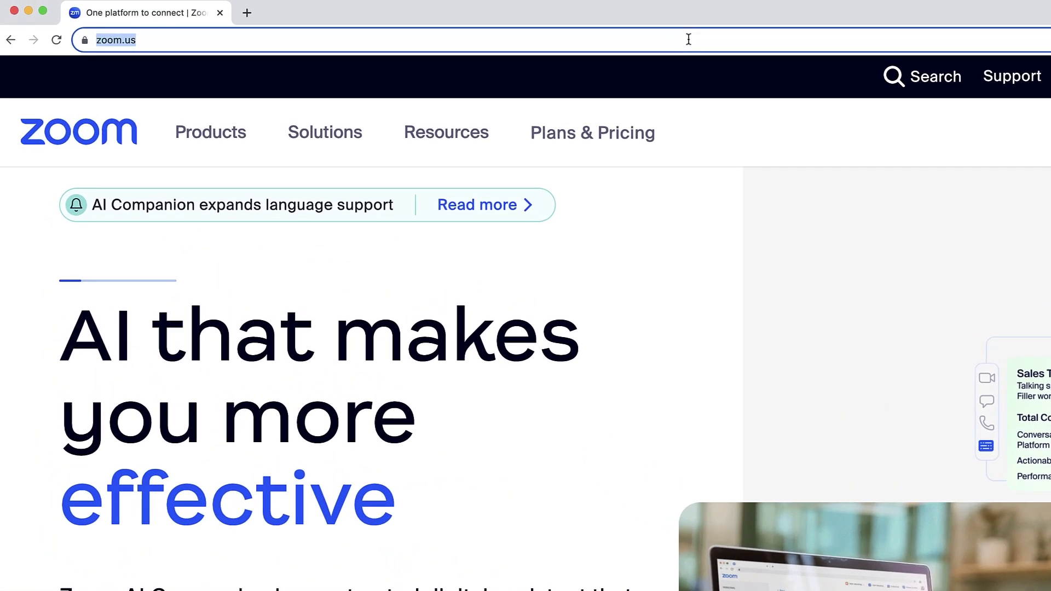
- Load the Product Demos booking page, pick Tuesday 12:00 PM, and enter the attendee's first and last name
text(https://scheduler.zoom.us/sebastian-sales/product-demos)
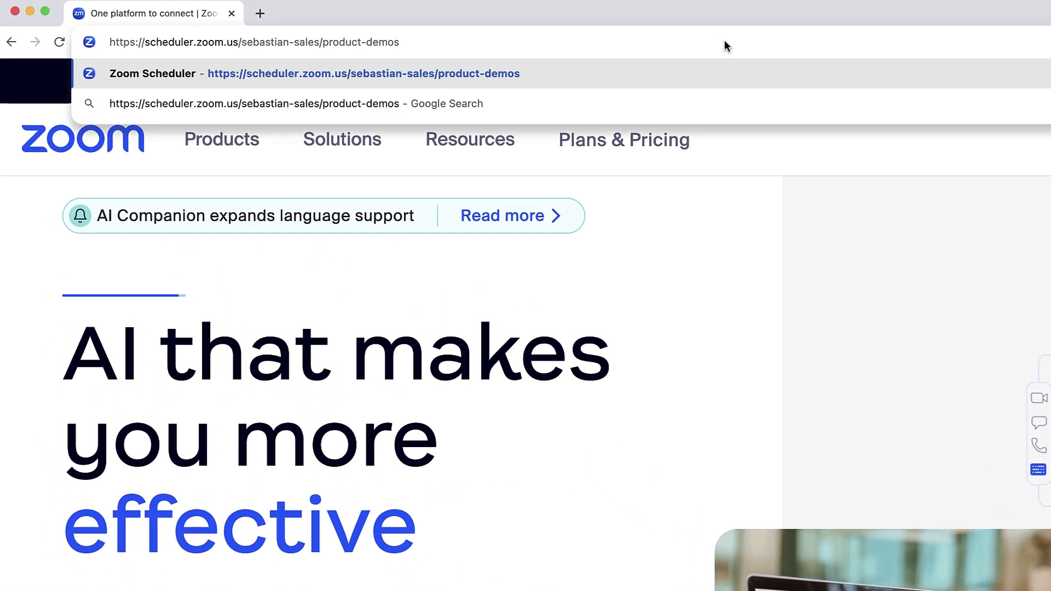
key(Return)
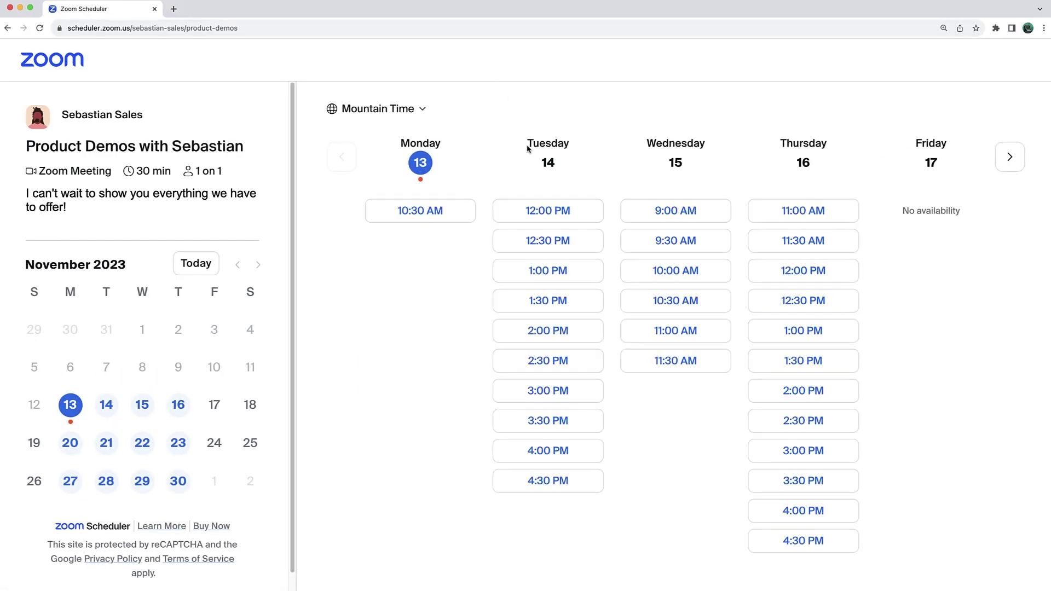
click(548, 210)
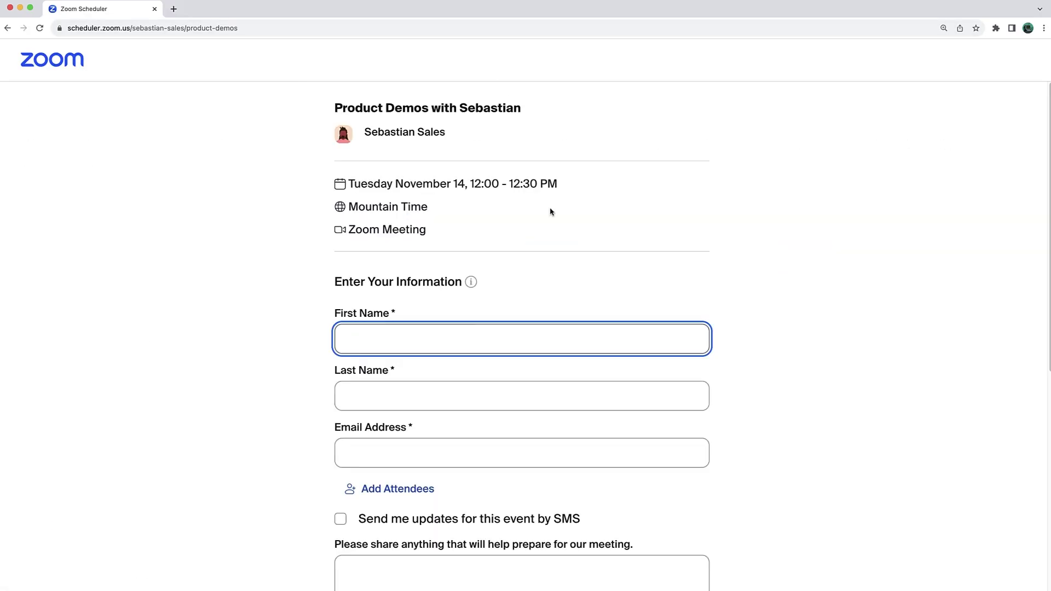
text(Callie)
key(Tab)
text(Cu)
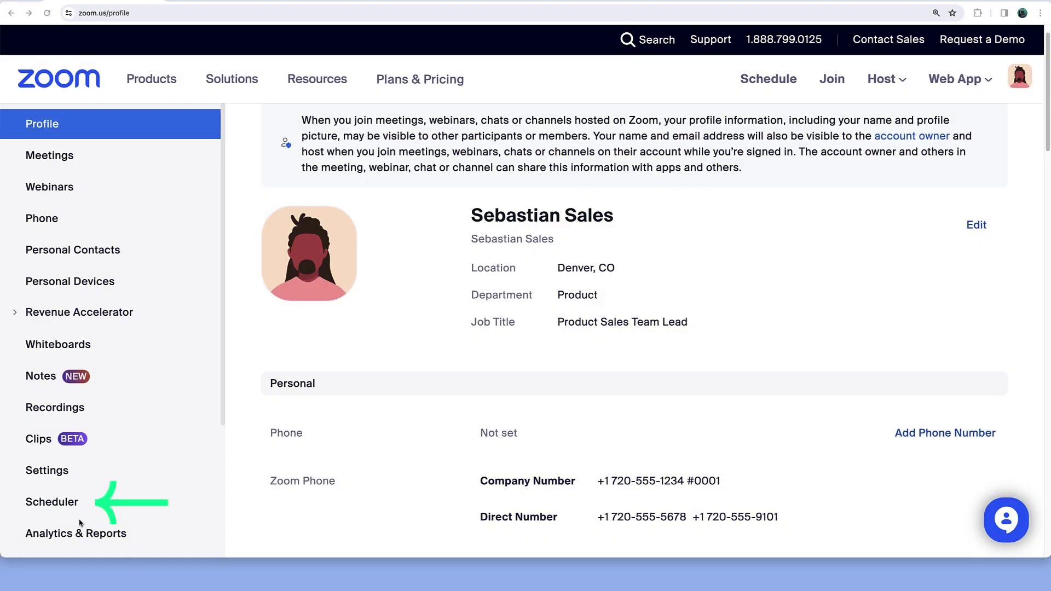
- Open the Scheduler section from the Zoom profile page's left sidebar
click(62, 507)
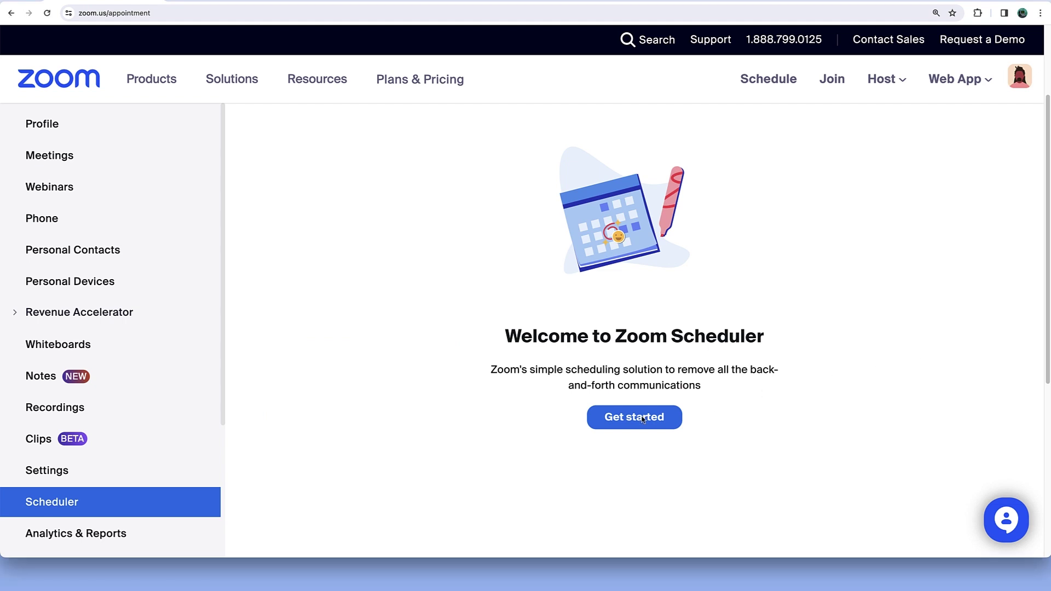
- Start Scheduler setup, keep the prefilled public page link, and choose Sign in with Google
click(643, 419)
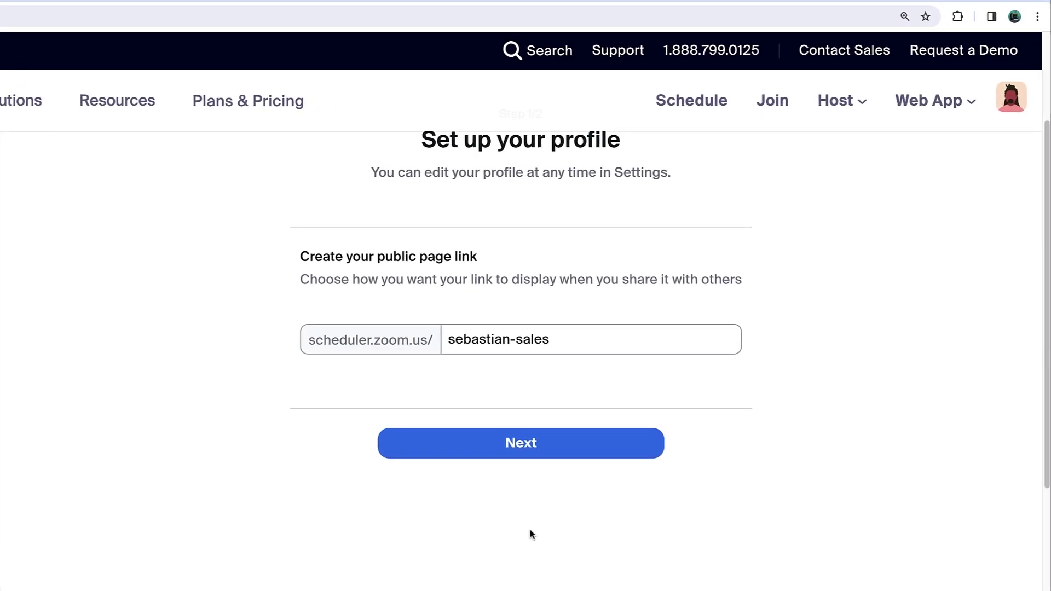
click(523, 448)
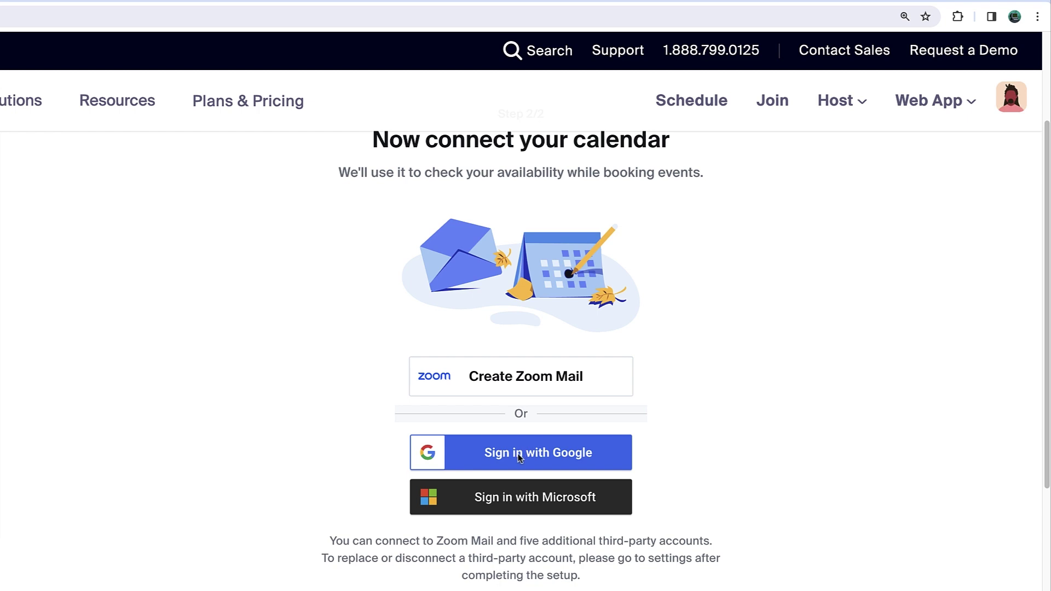
click(519, 458)
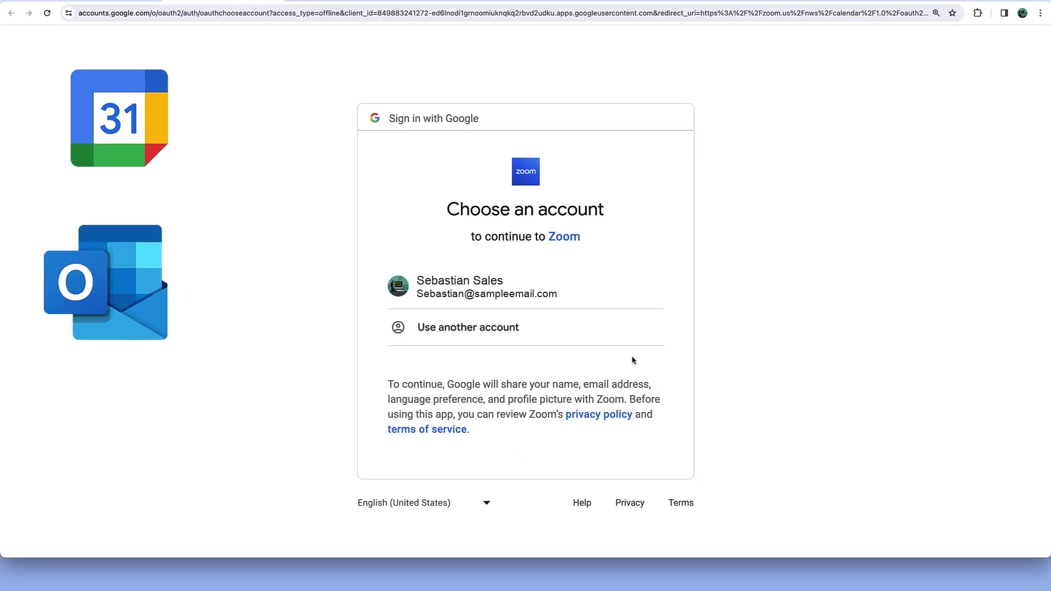
- Connect the listed Google account, add the SMS phone number in Settings, and view Branding options
click(645, 296)
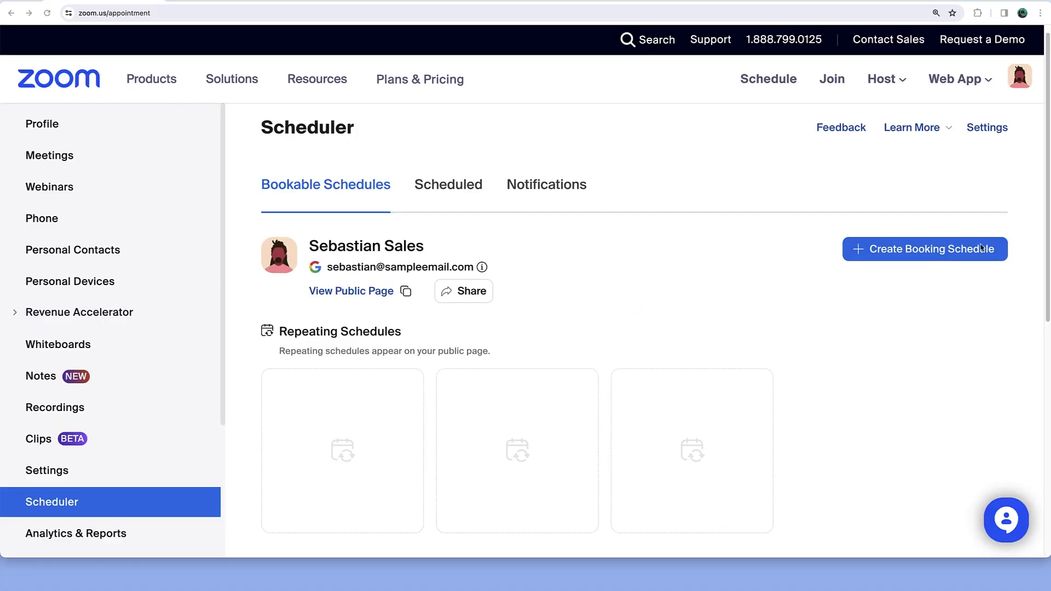
click(994, 134)
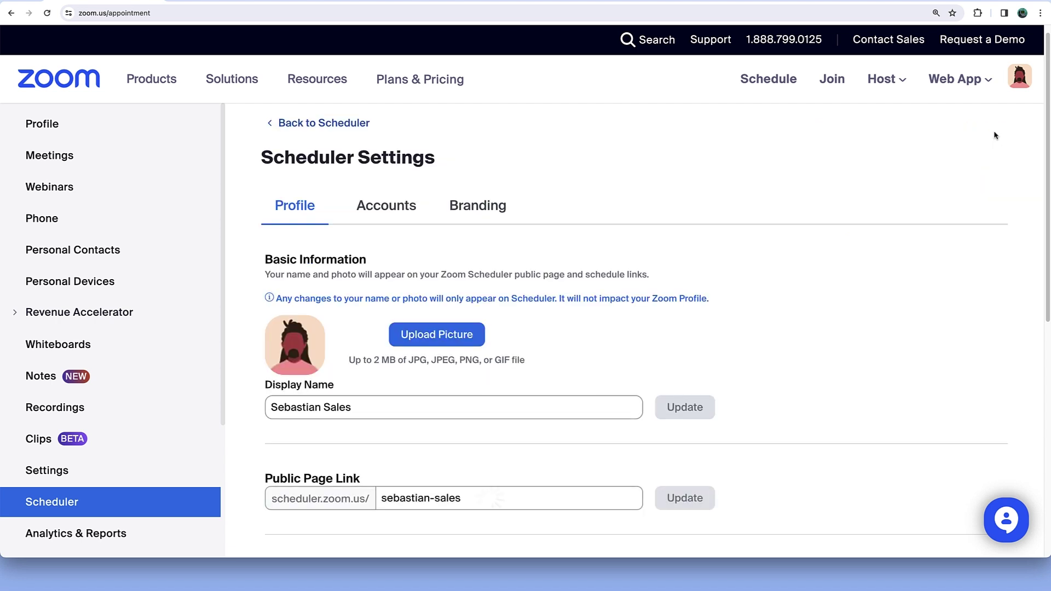
drag(1045, 150, 990, 272)
click(396, 476)
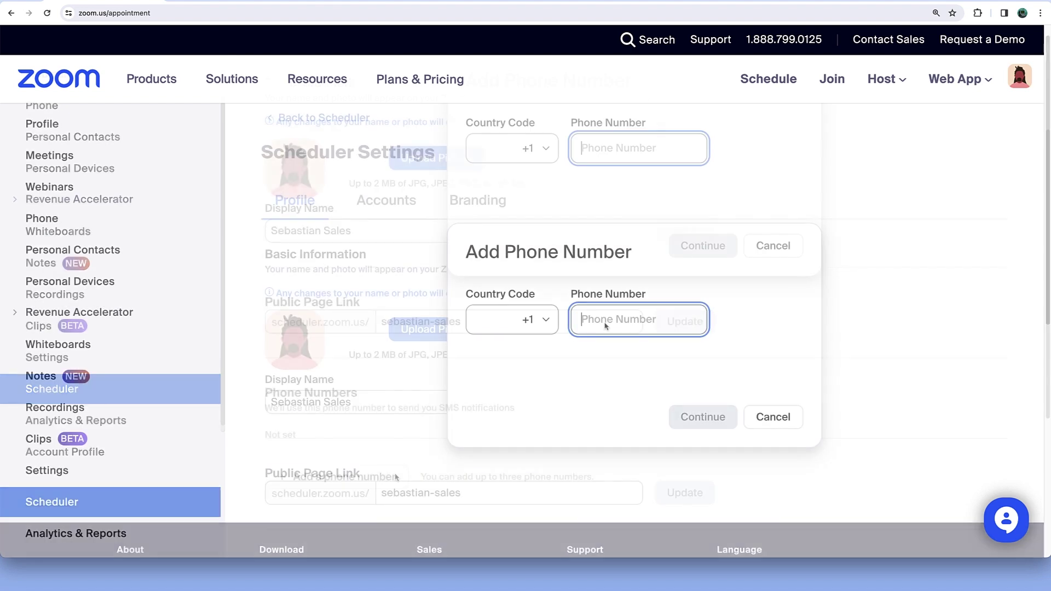
text(5551234)
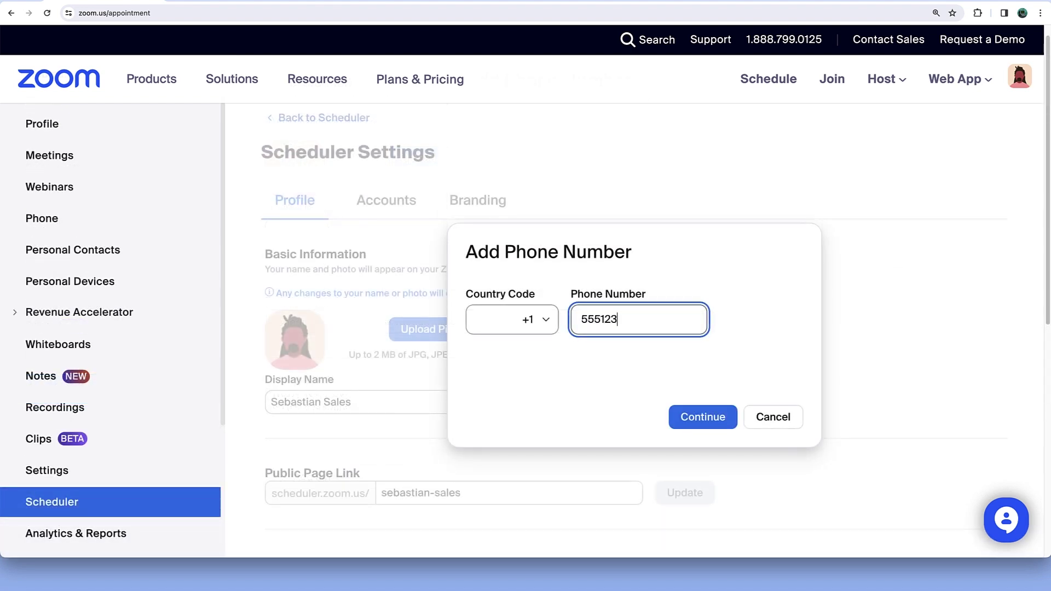
text(567)
key(Return)
click(494, 206)
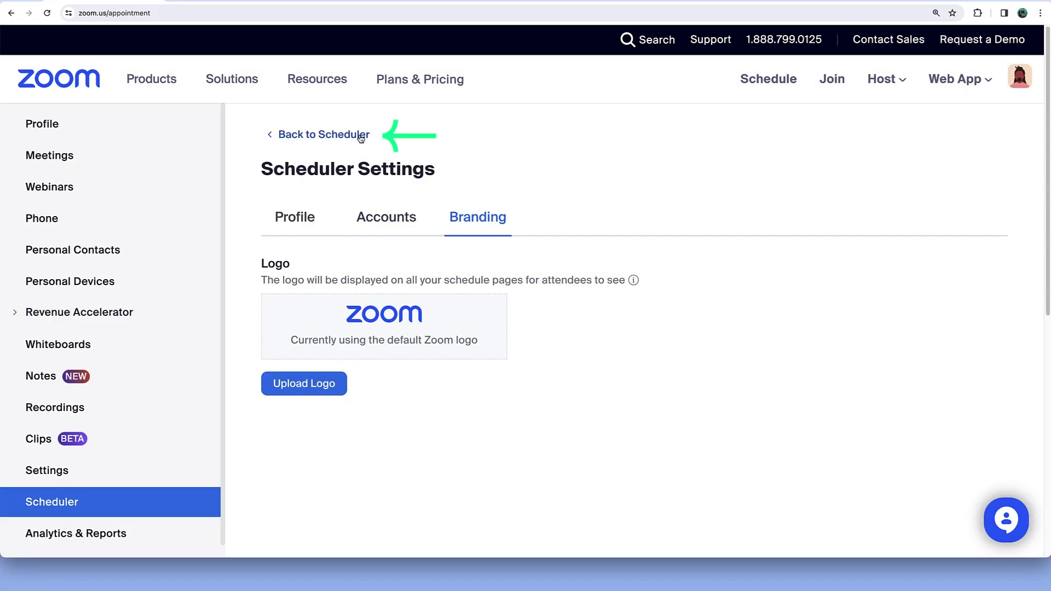
- Go back to the main Scheduler page and bring up the Create Booking Schedule type choices
click(361, 136)
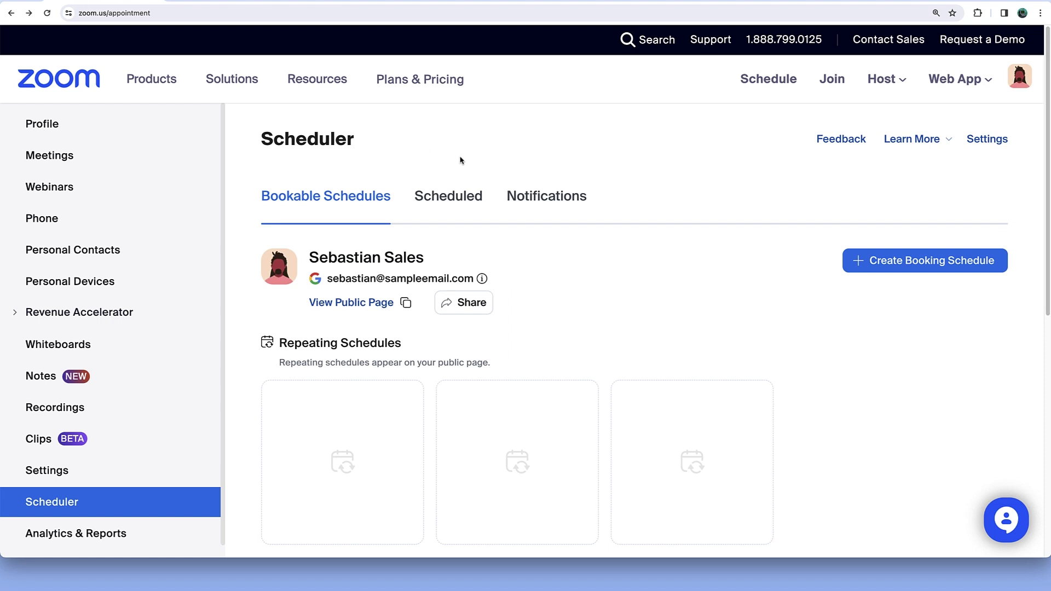
click(896, 259)
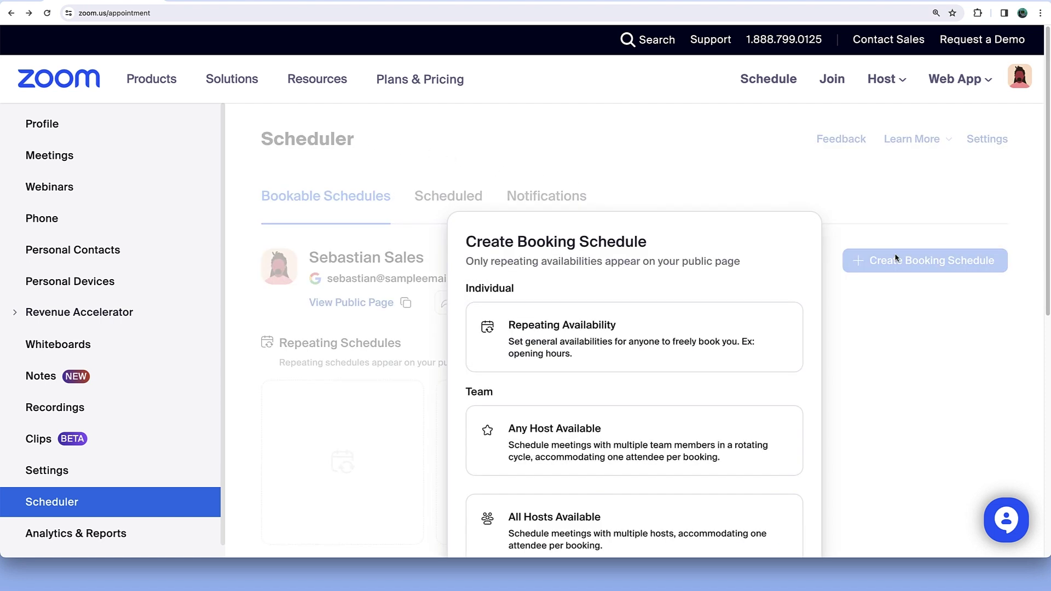
scroll(1044, 268, down, 3)
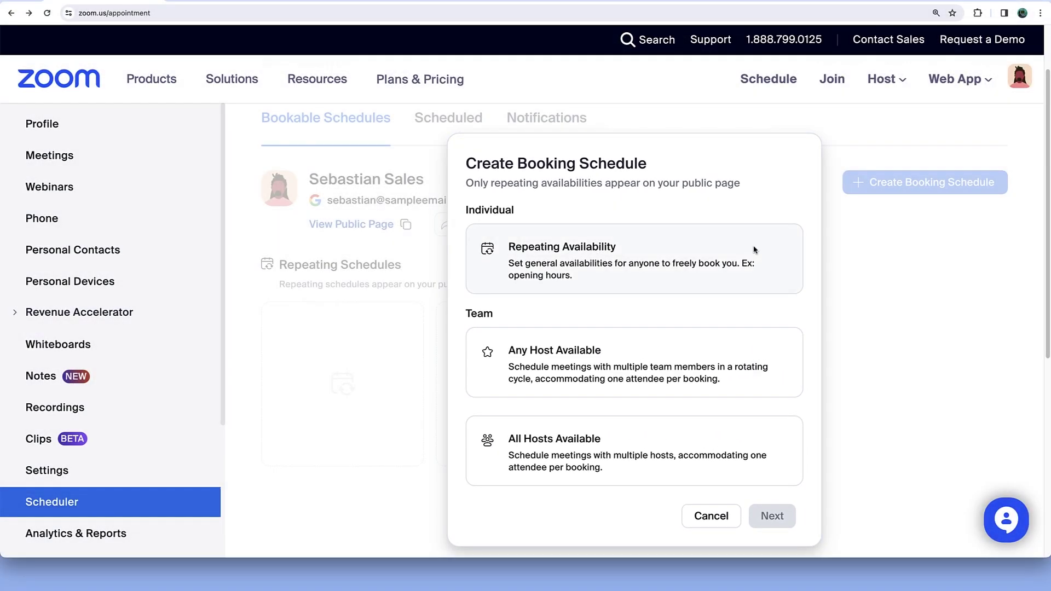
- Choose Repeating Availability and name the schedule 'Product Demos with Sebastian'
click(757, 250)
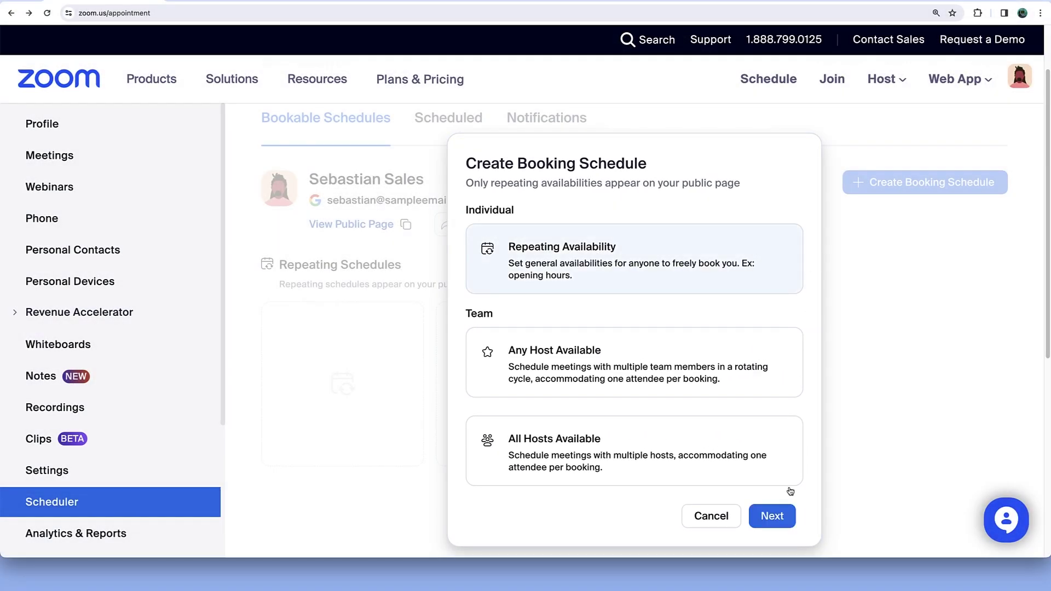
click(788, 514)
text(Product Demos with Sebastian)
click(814, 236)
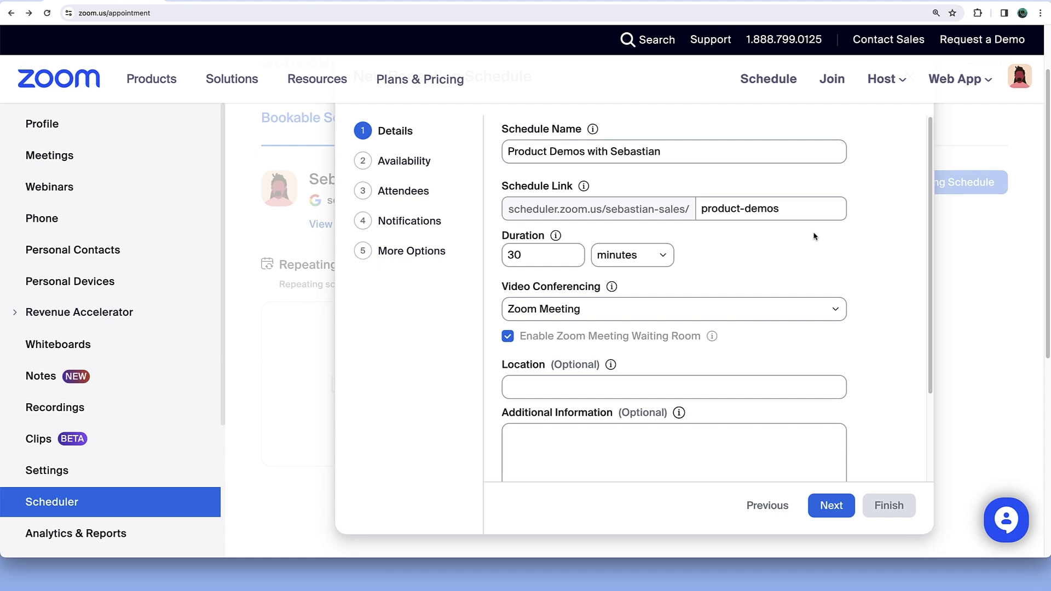
- Keep Zoom Meeting conferencing, leave the location empty, and paste the welcome note as additional information
click(817, 309)
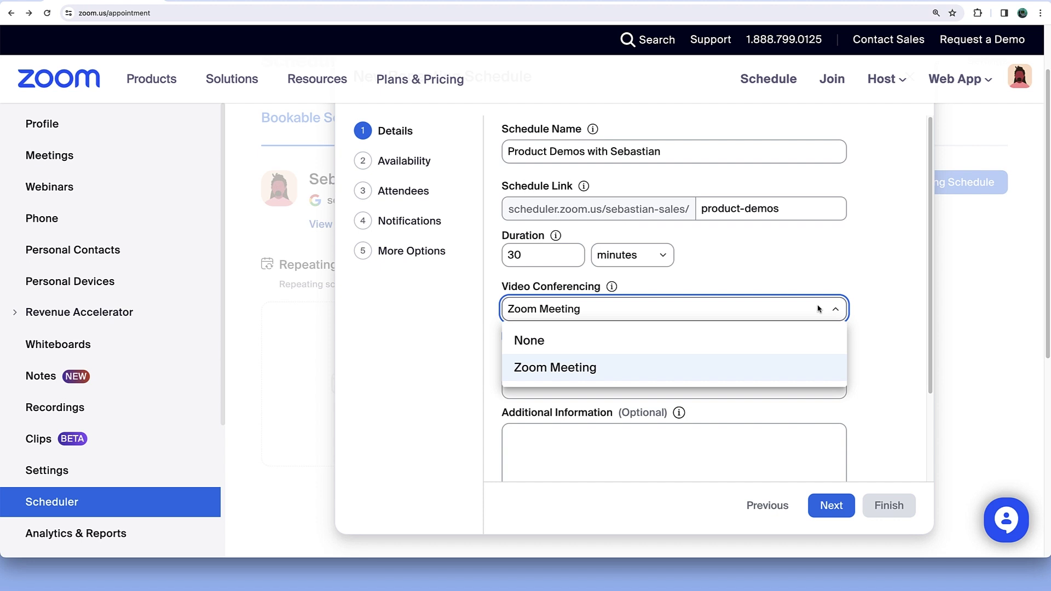
click(817, 309)
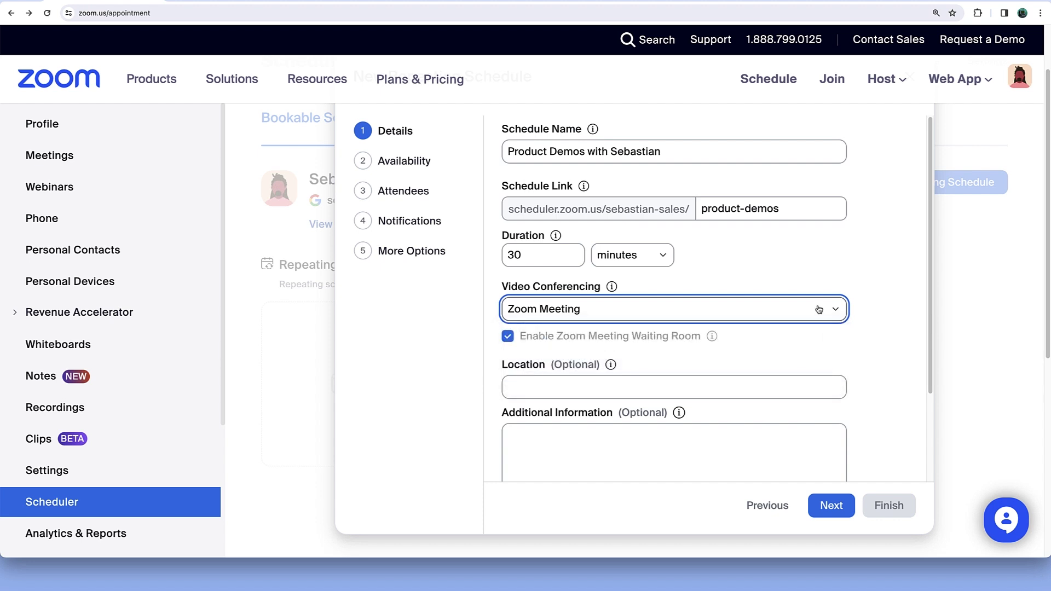
click(774, 391)
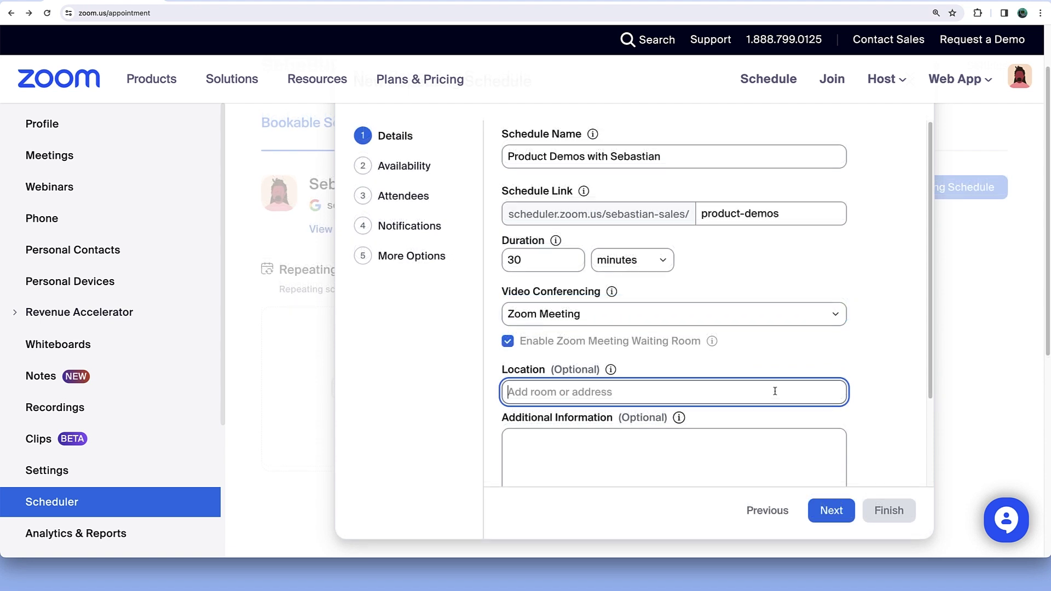
text(555)
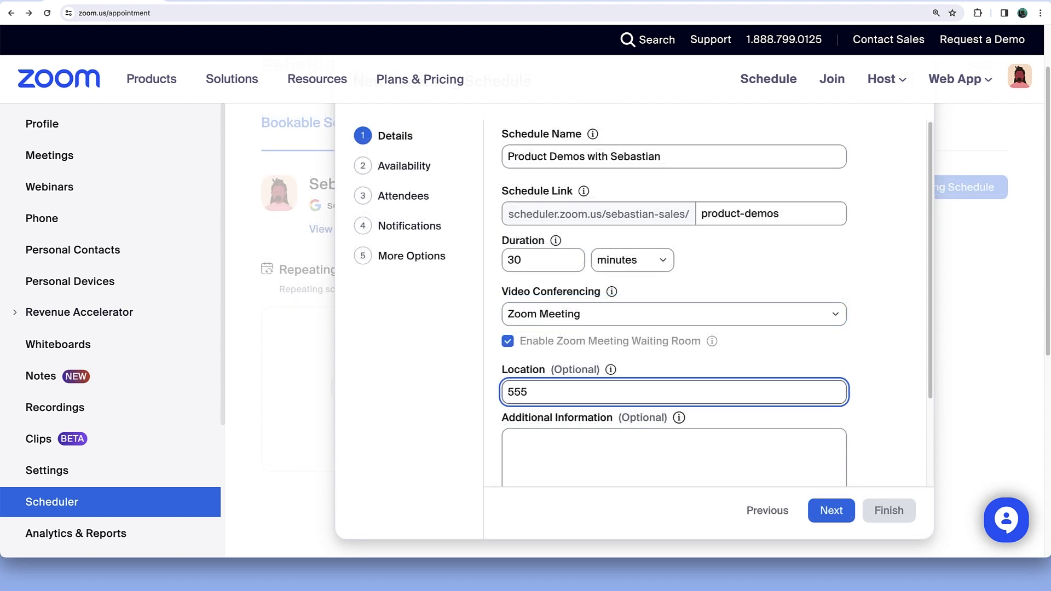
text(-)
key(BackSpace)
key(BackSpace)
key(BackSpace)
key(BackSpace)
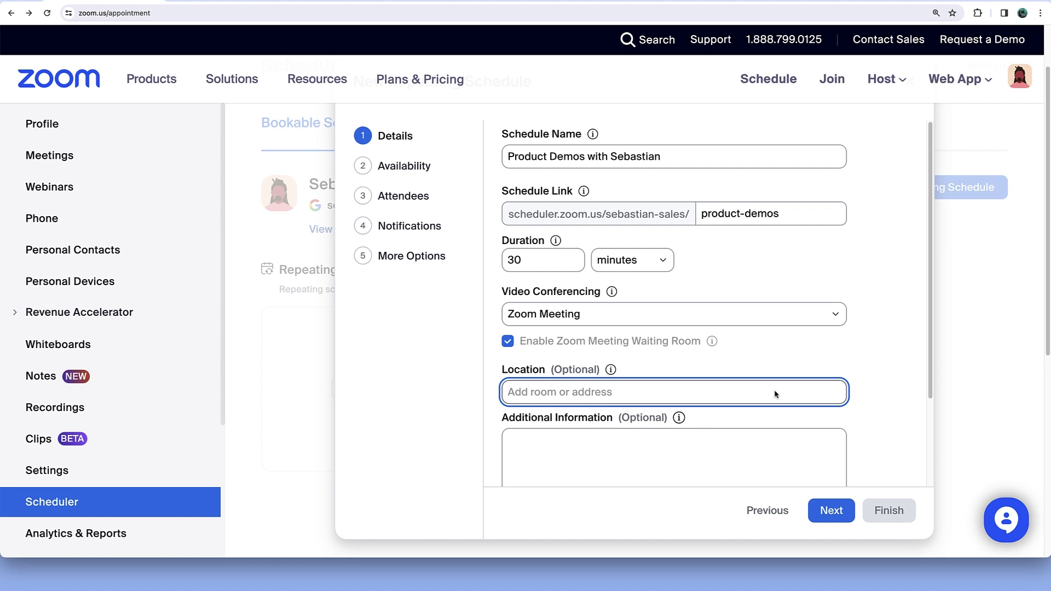
click(769, 441)
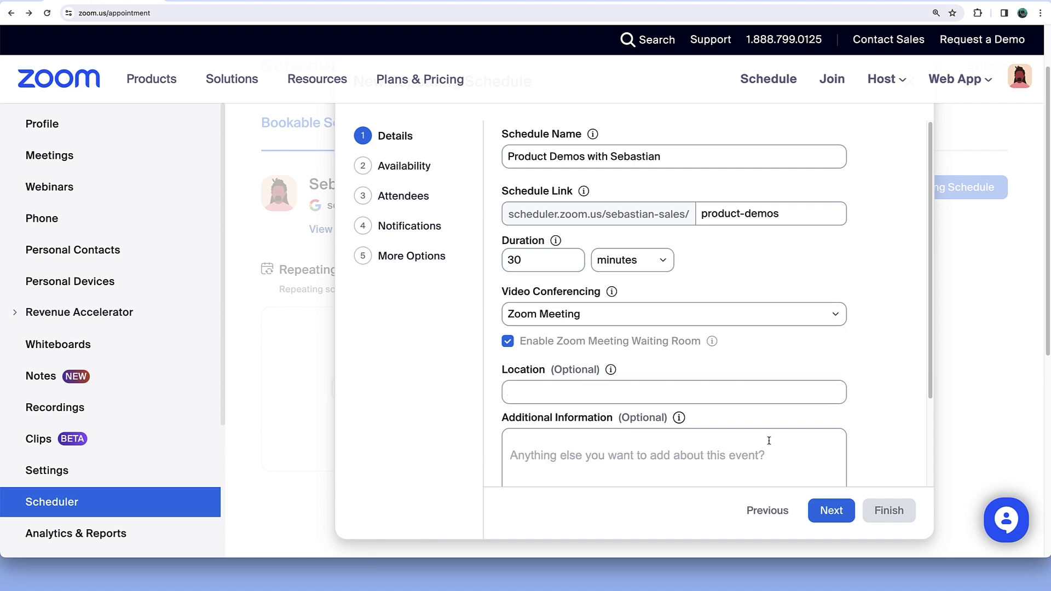
text(I can't wait to show you everything we have to offer!)
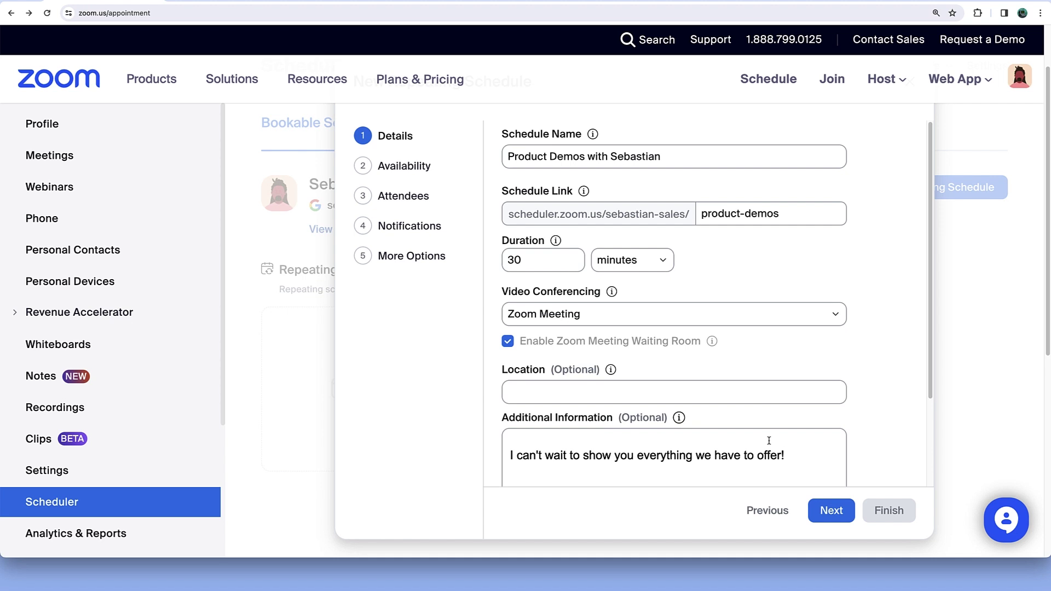
- In Availability, keep Thursday enabled and make its hours start at 11:00 AM
click(818, 510)
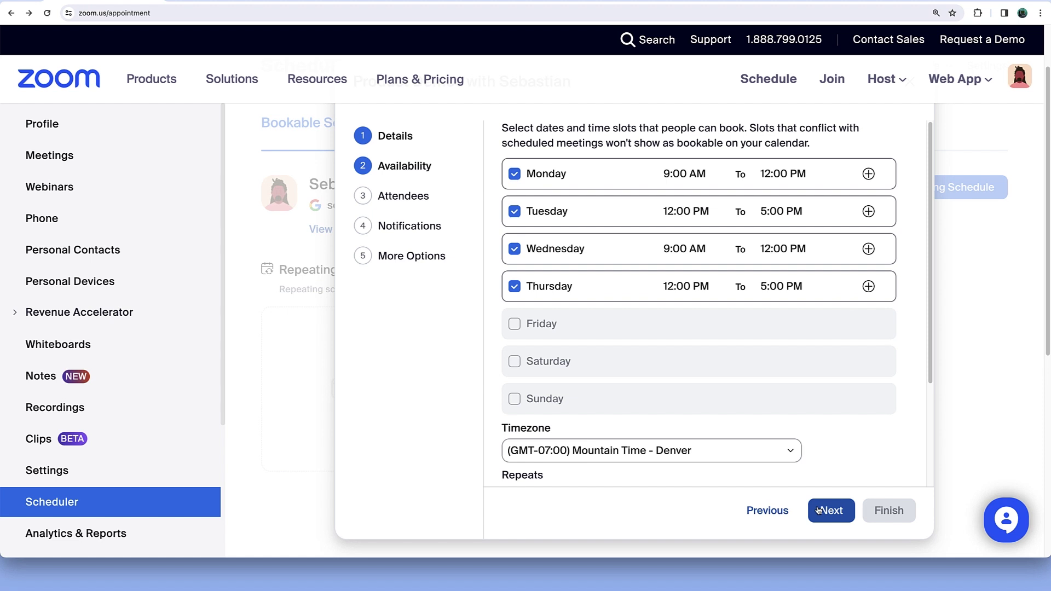
click(515, 286)
click(514, 286)
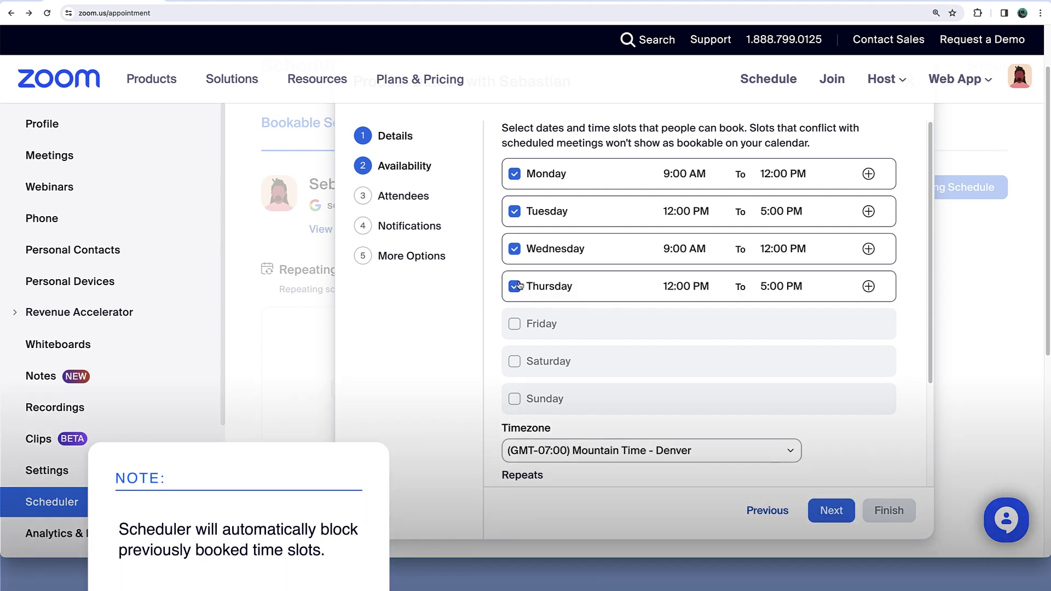
click(694, 292)
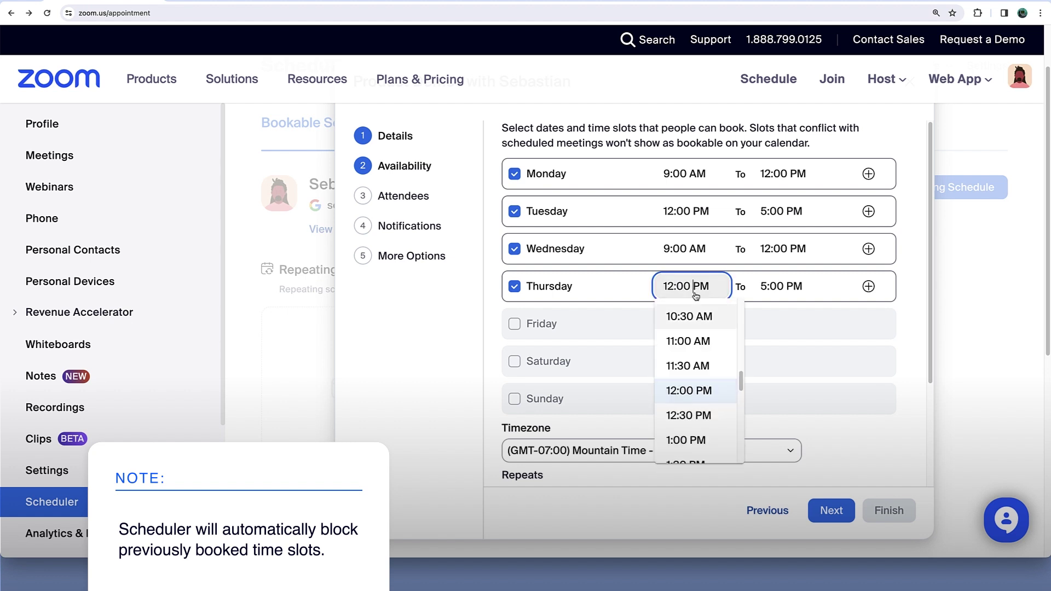
click(693, 342)
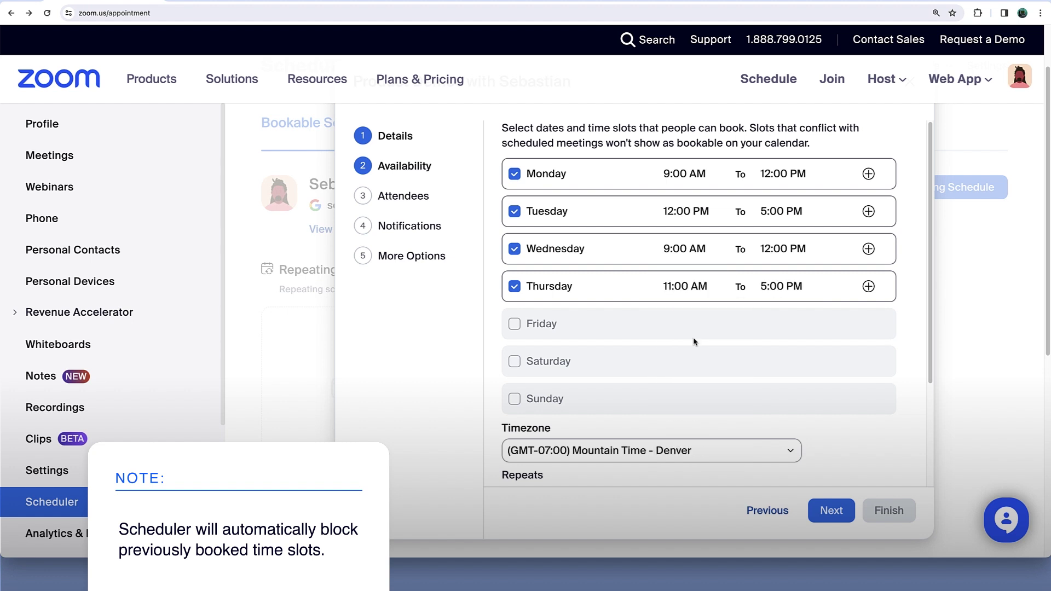
- Set the date range to November 13–30, 2023 with a 15 min buffer before bookings
scroll(903, 383, down, 5)
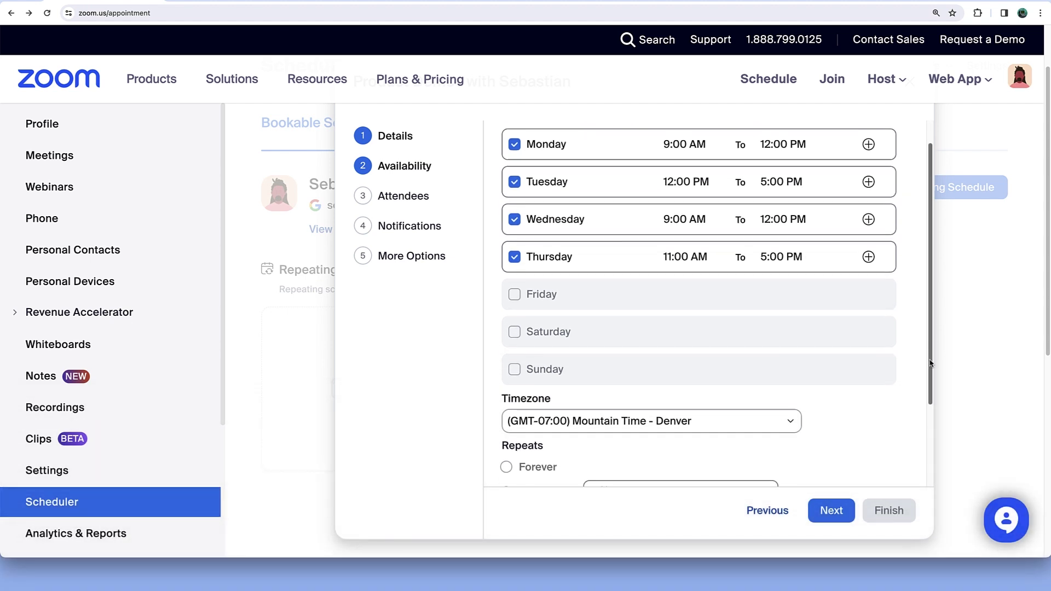
click(761, 384)
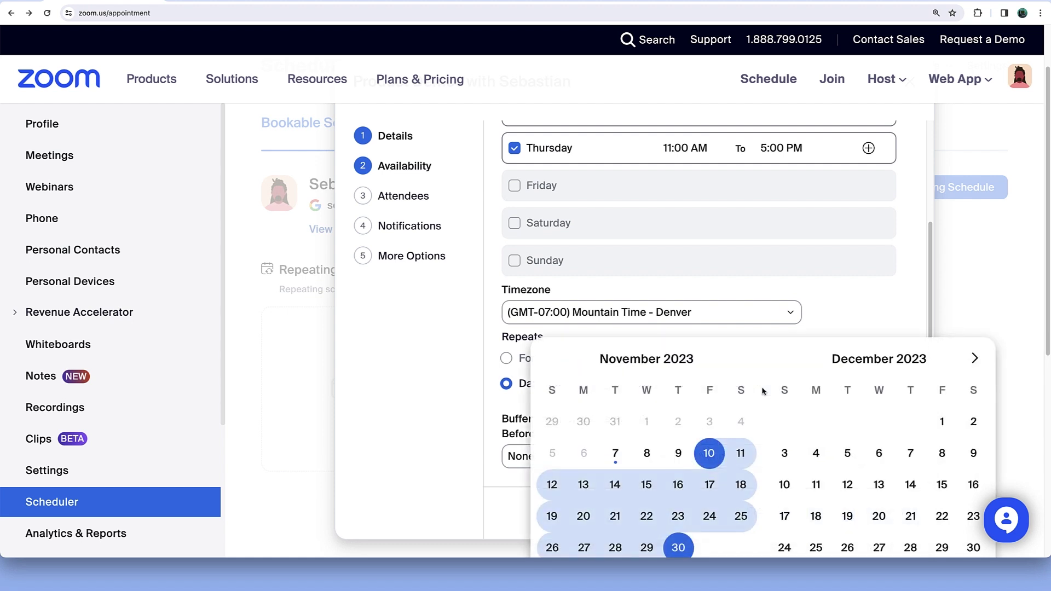
click(584, 485)
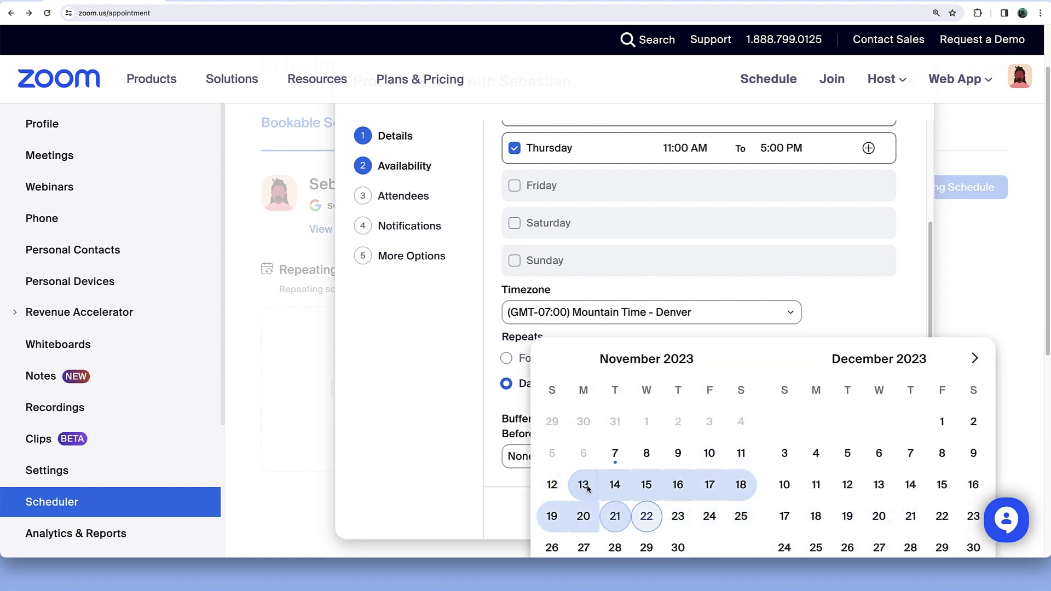
click(678, 548)
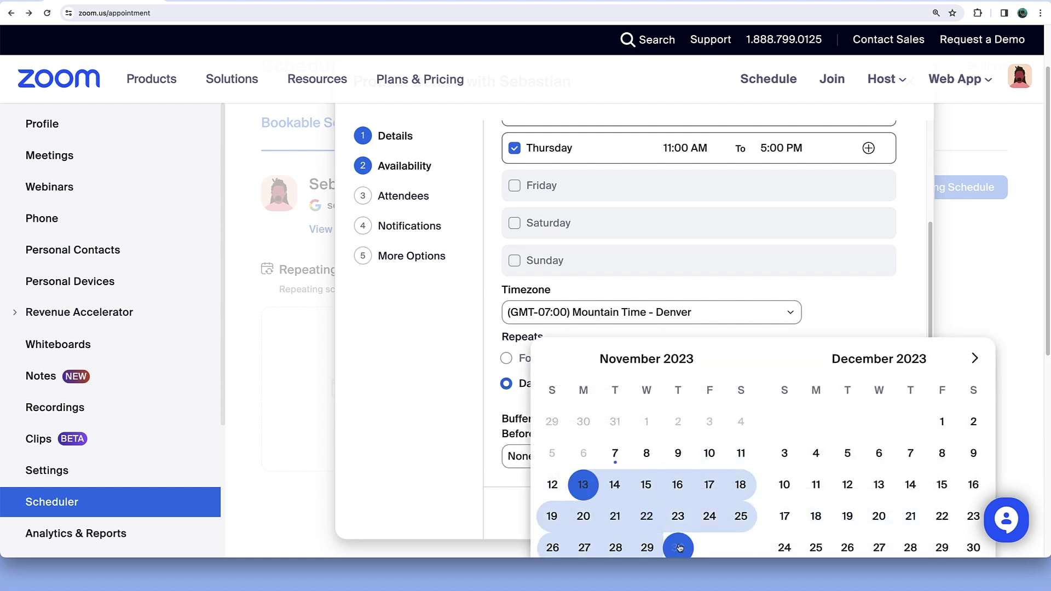
click(856, 330)
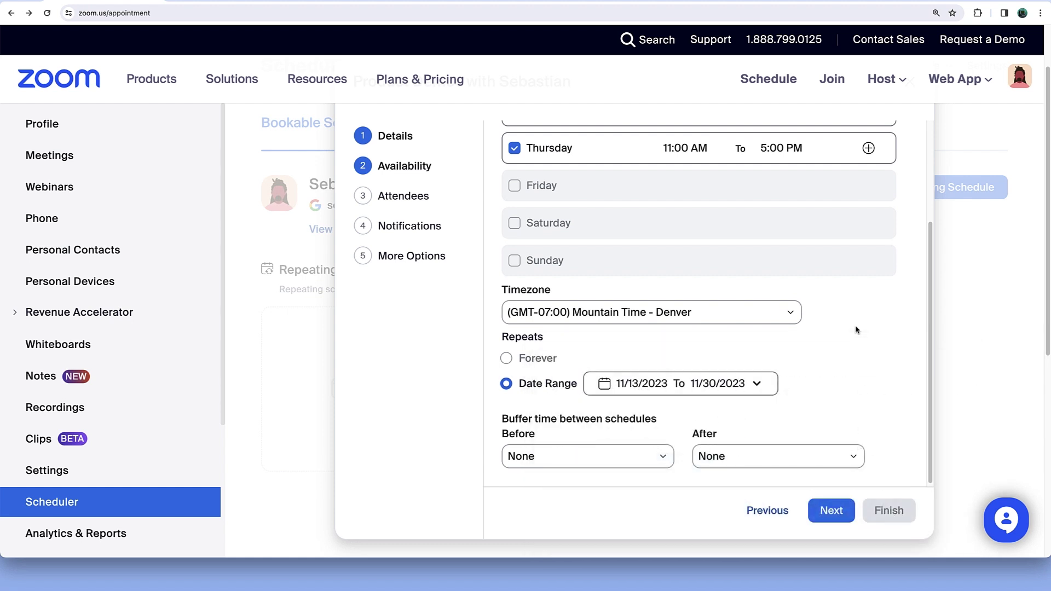
click(668, 459)
click(631, 495)
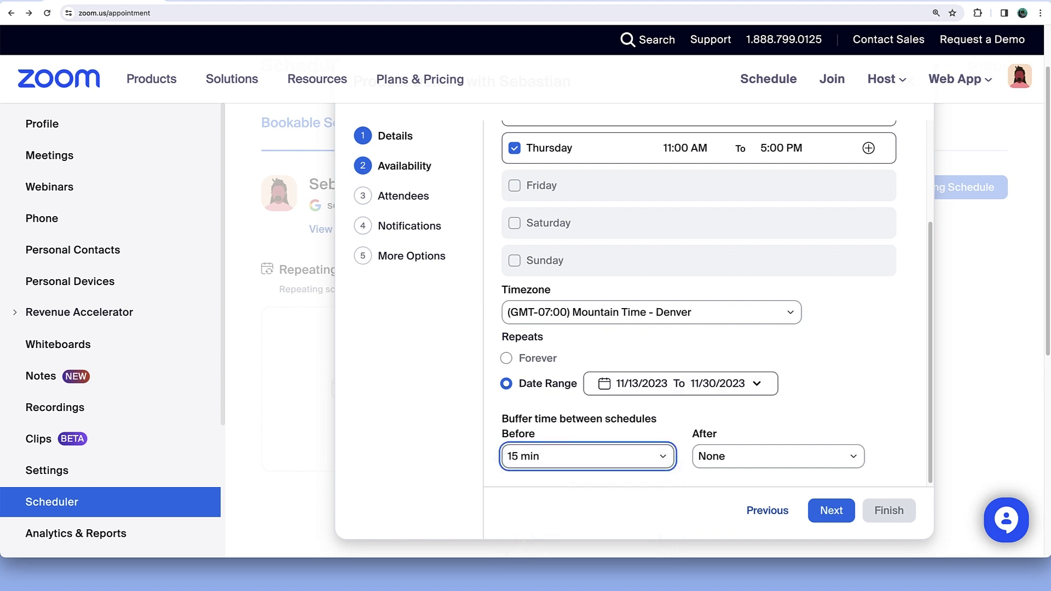
click(831, 510)
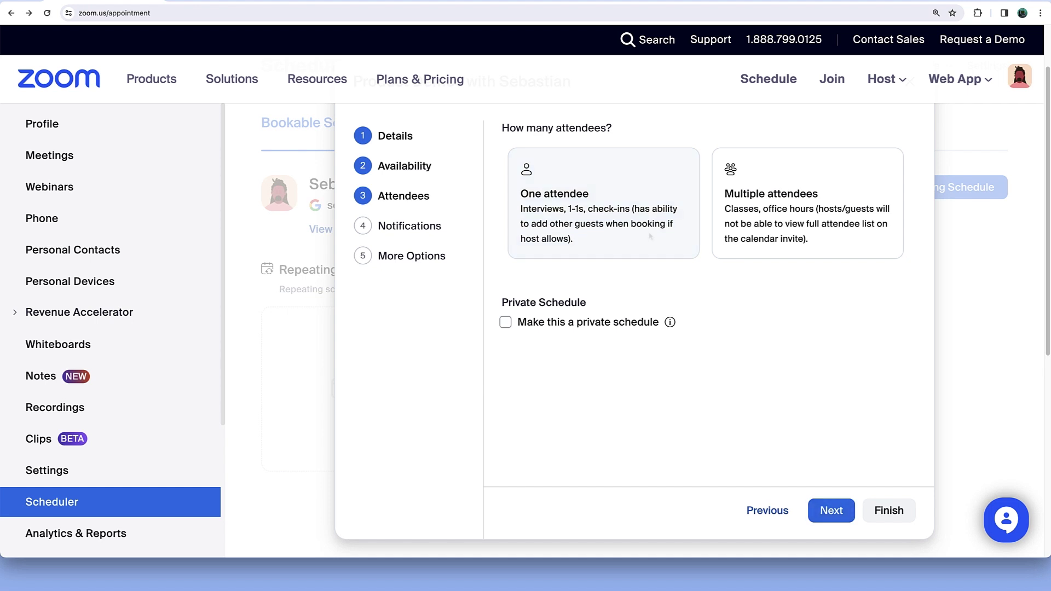
- Mark the schedule private and keep 'Send calendar invitation' as the notification type
click(506, 322)
click(820, 510)
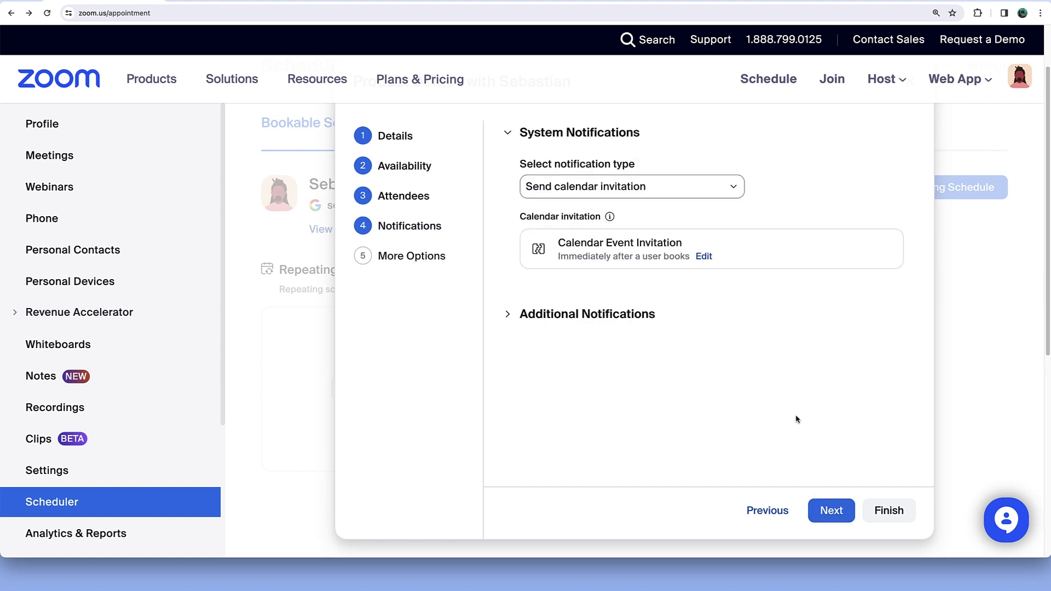
click(739, 187)
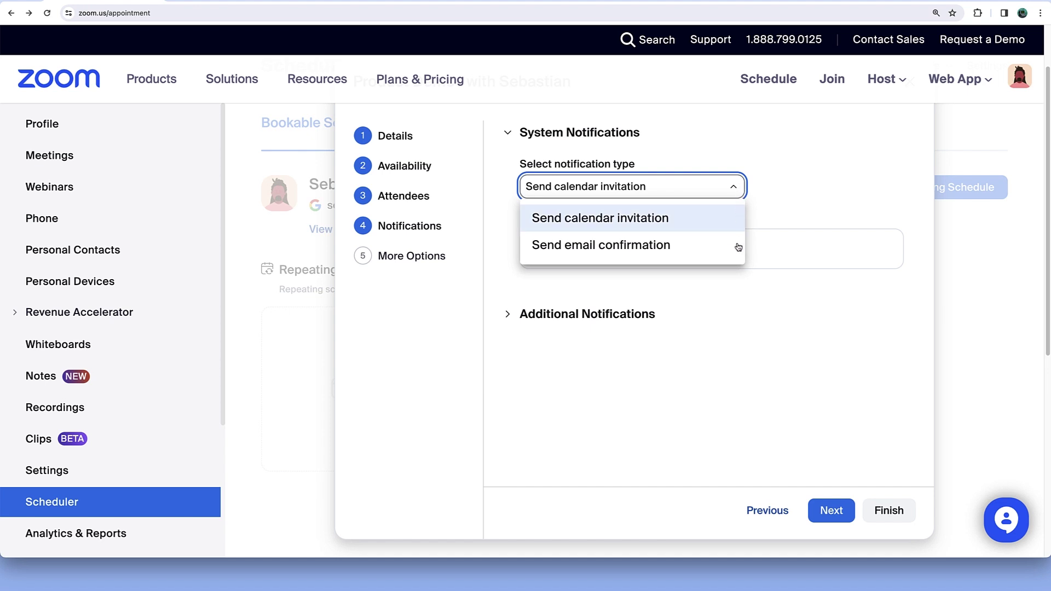
click(731, 225)
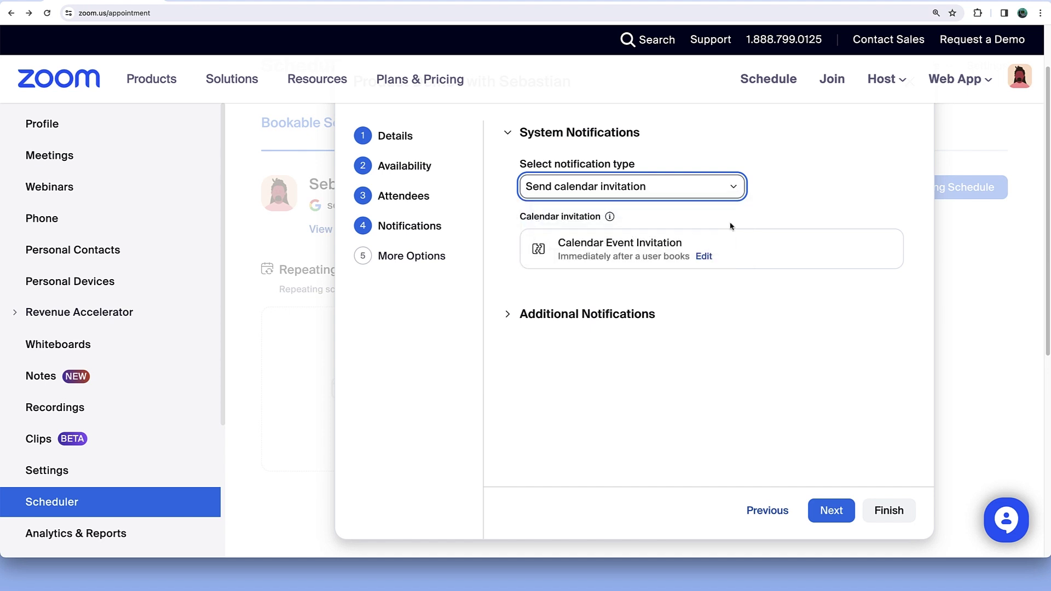
- Edit the Calendar Event Invitation to bookers and expand the additional notification options
click(704, 256)
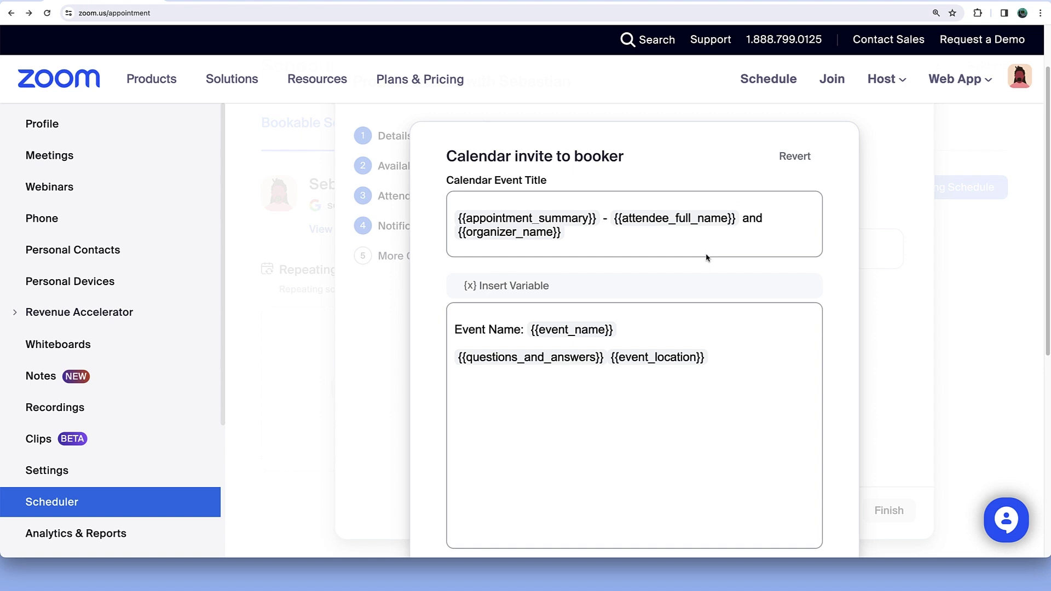
click(509, 324)
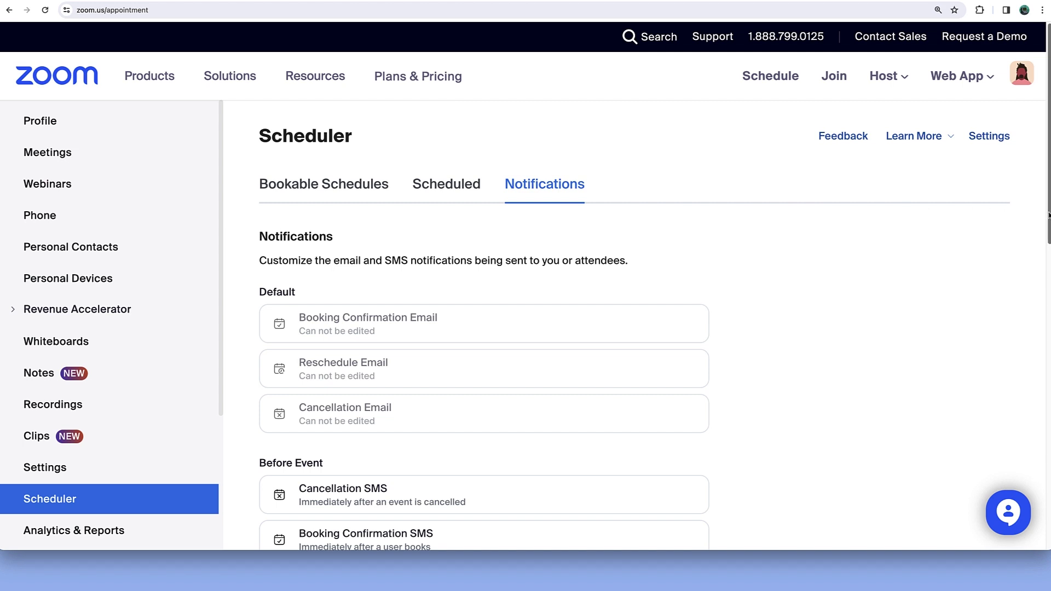
- Edit the Booking Confirmation SMS text to attendees so it ends 'to offer!'
drag(1048, 215, 1048, 274)
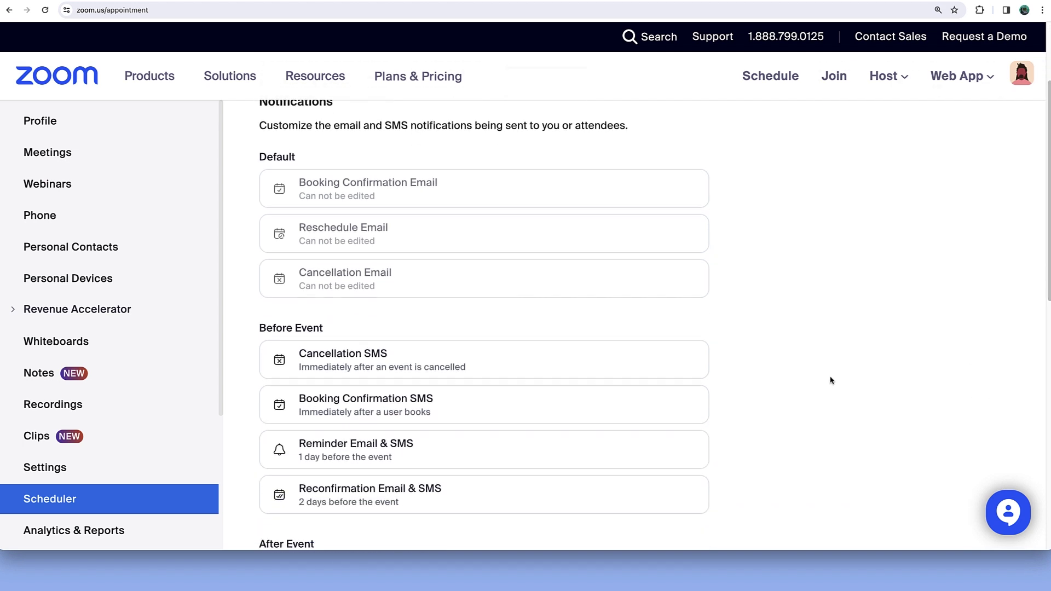
click(696, 411)
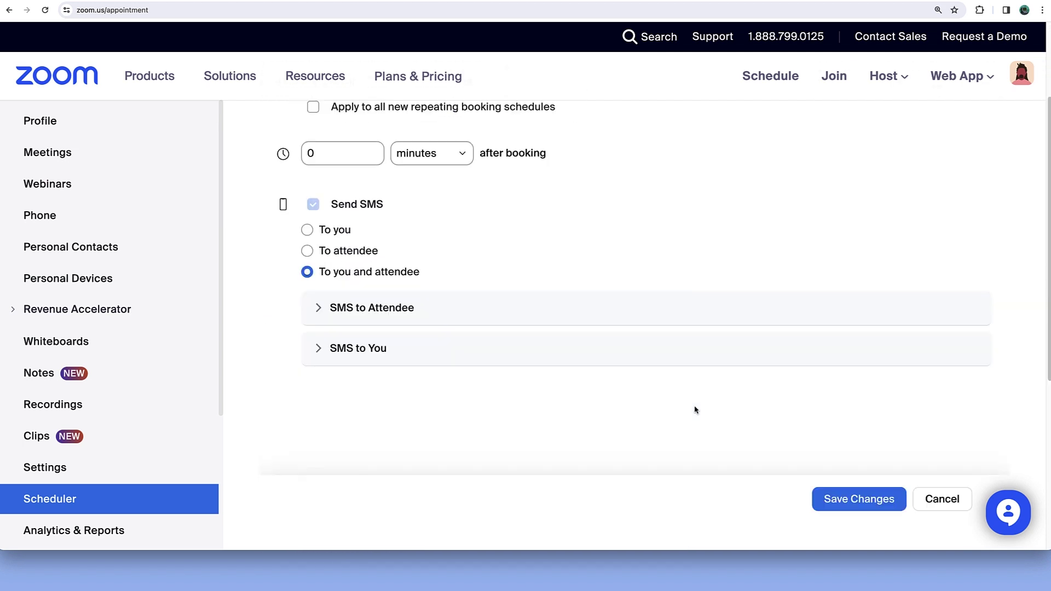
click(321, 310)
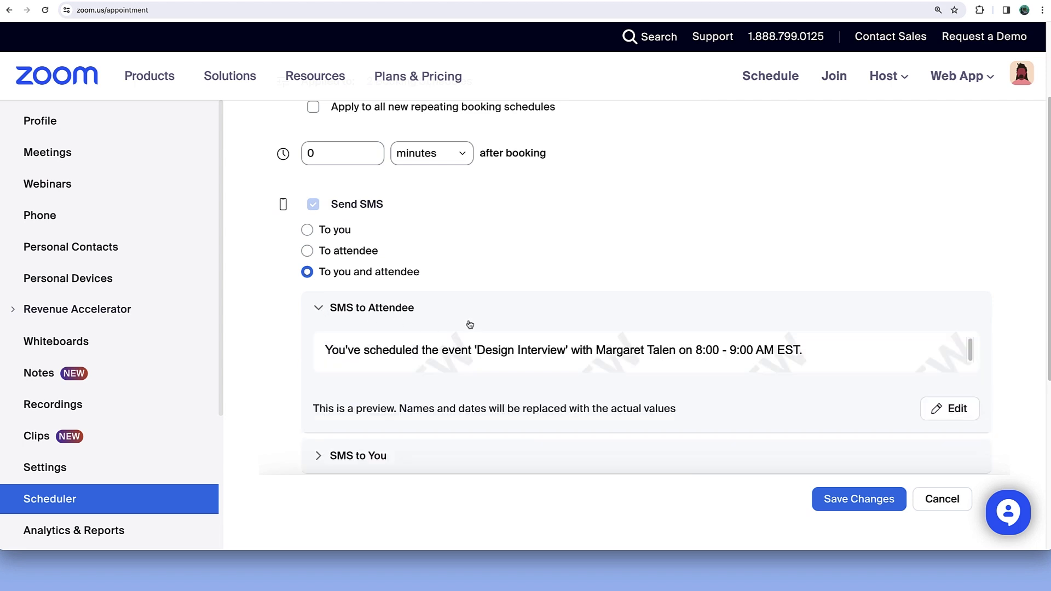
click(937, 408)
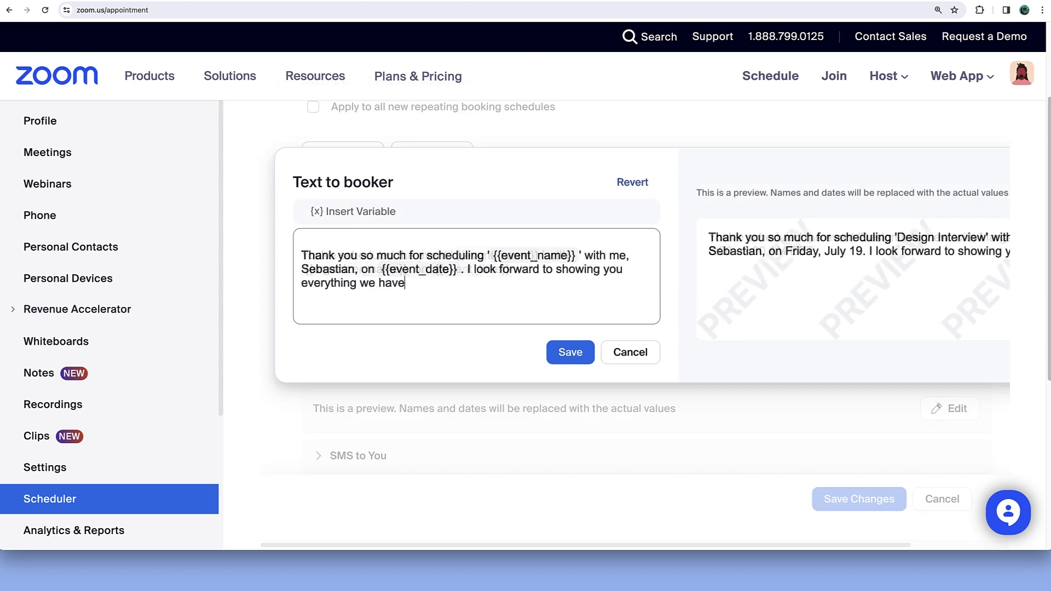
text(to offer!)
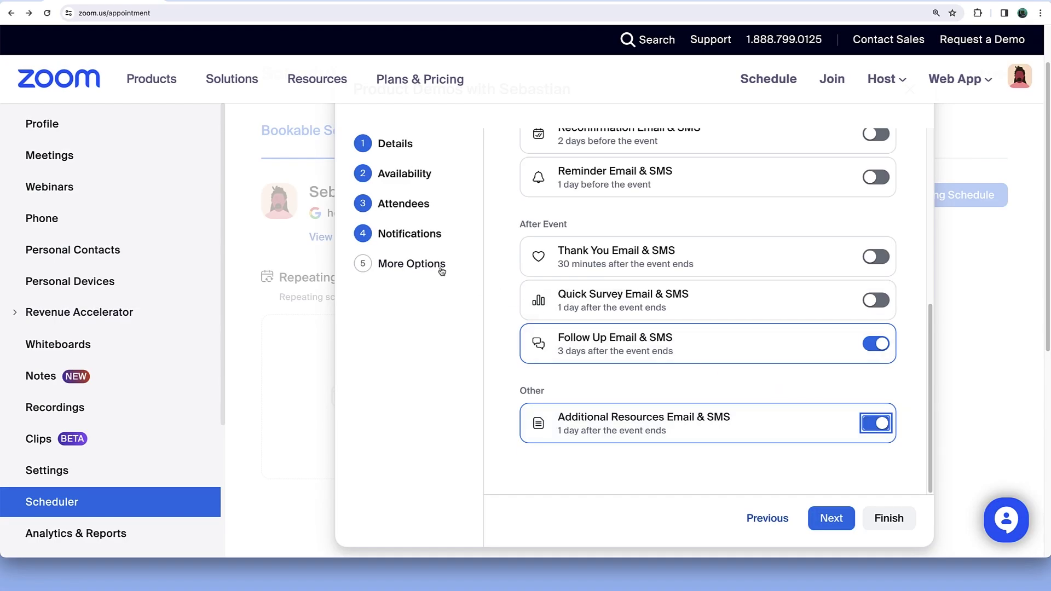
- Add the attendee question 'Which product are you most interested in learning about?' to the booking form
click(441, 268)
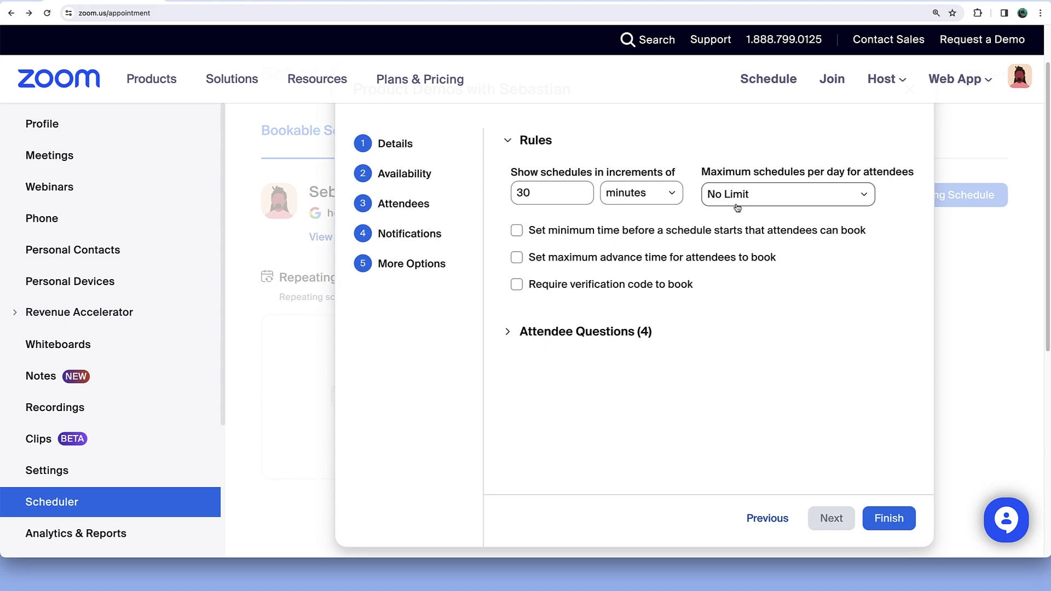
click(580, 331)
click(572, 461)
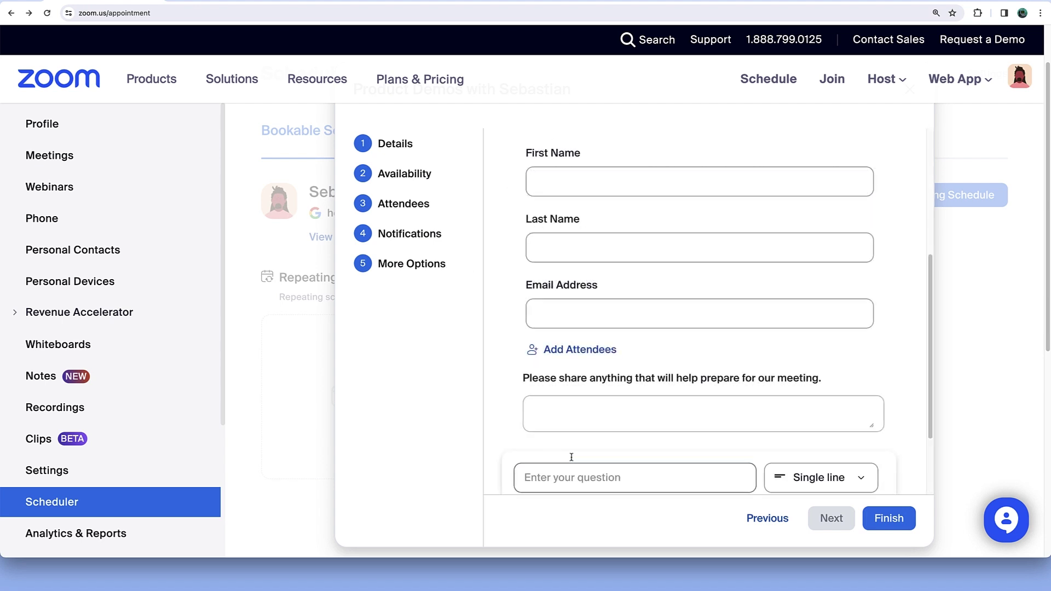
text(Which )
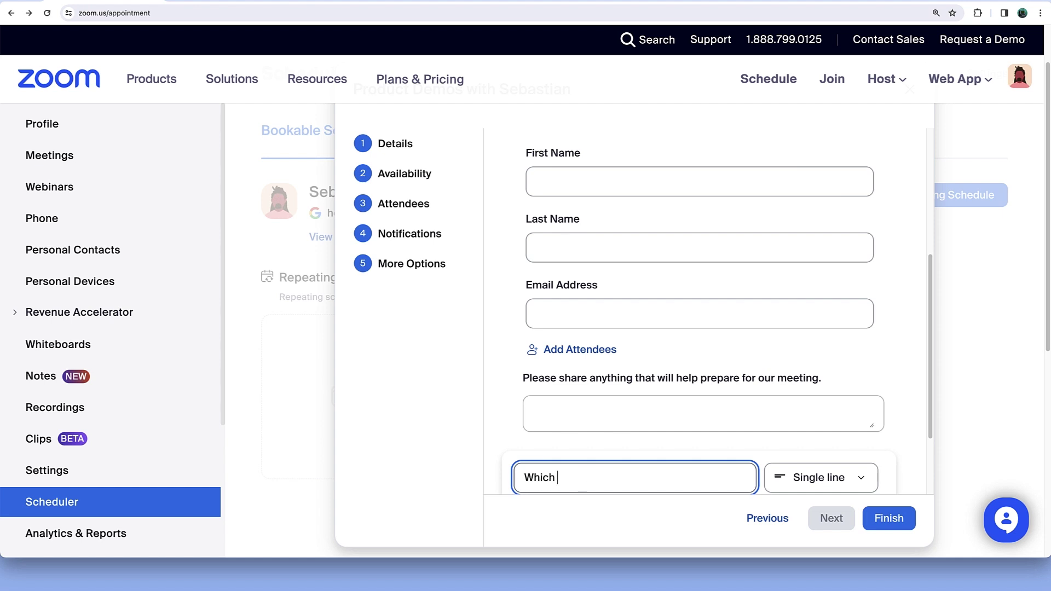
text(product are you most interested in learning about?)
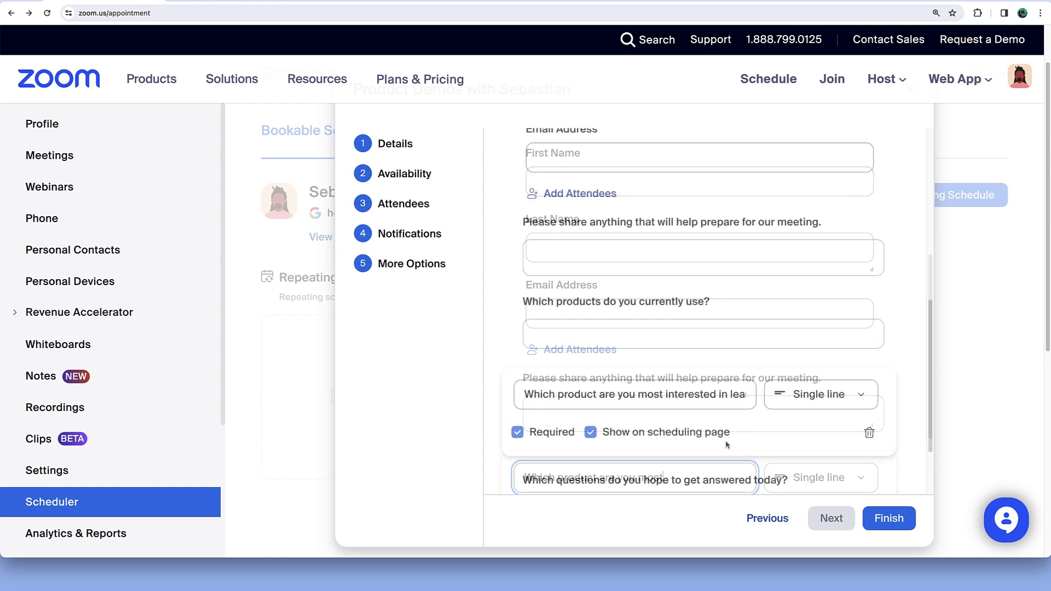
click(921, 447)
- Finish the Product Demos with Sebastian schedule so it goes live
scroll(930, 462, down, 3)
drag(930, 461, 932, 485)
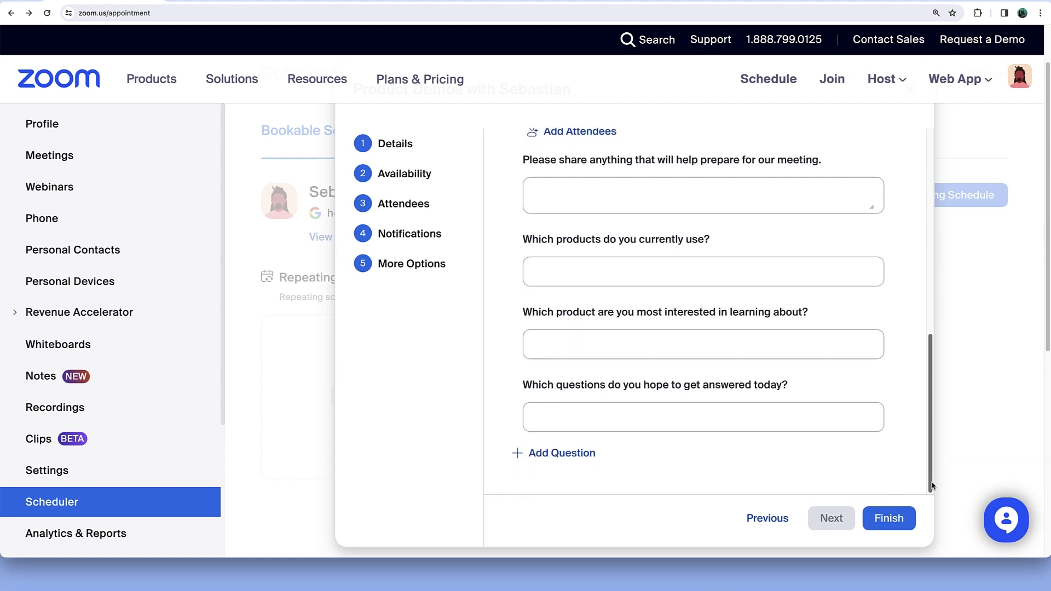
click(895, 518)
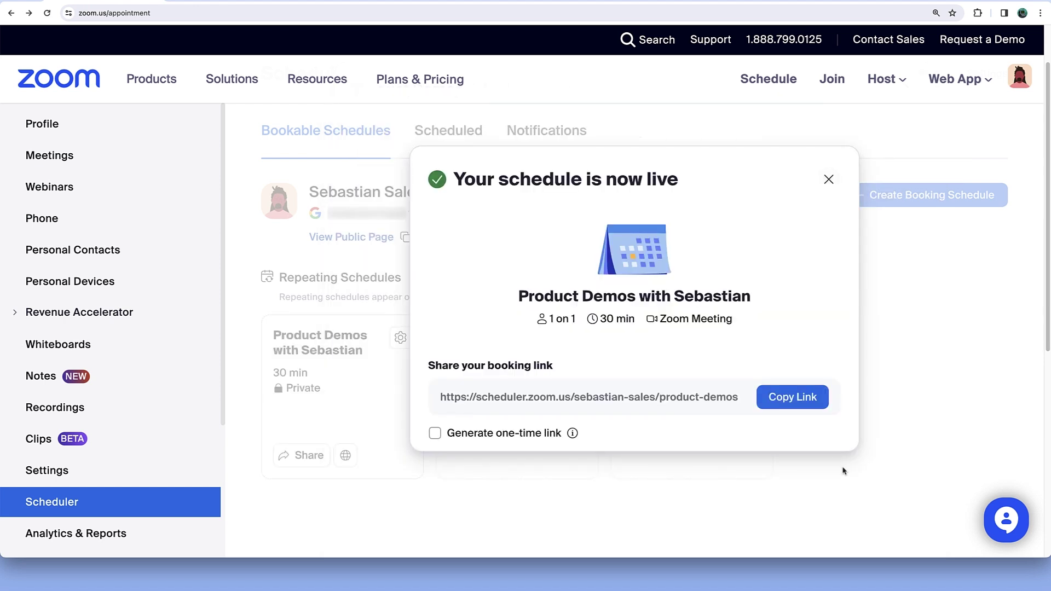
- Copy the live schedule's product-demos booking link from the confirmation dialog
click(793, 400)
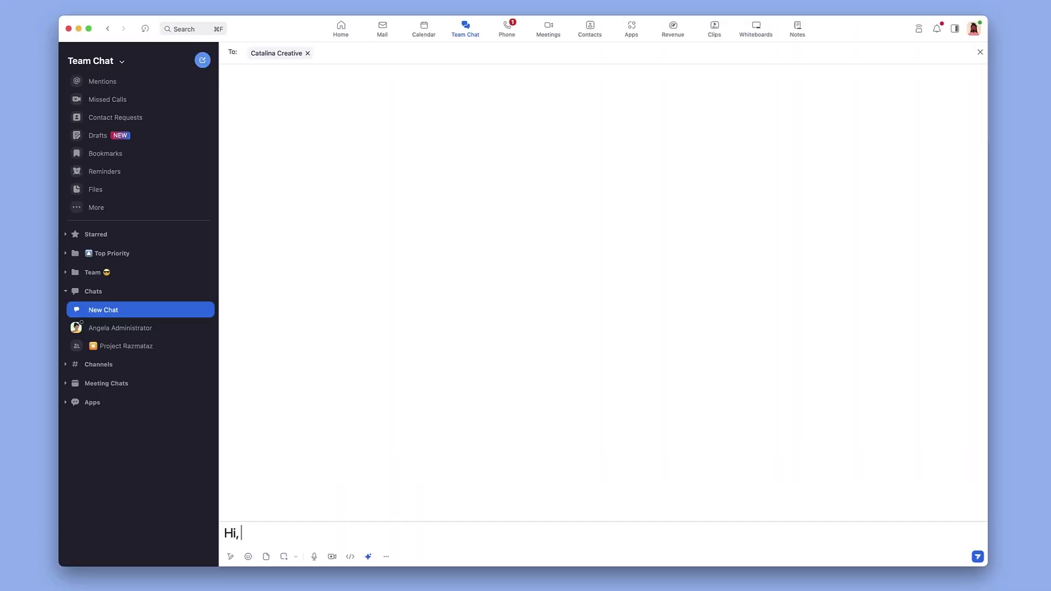
- Send the contact a greeting inviting them to book a product demo, with the booking link
text(Catalina. It was great meeting you last week! I would love to show you everything we have to offer. Feel free to book a product demo with me via my schedule here: https://scheduler.zoom.us/sebastian-sales/product-demos)
key(Return)
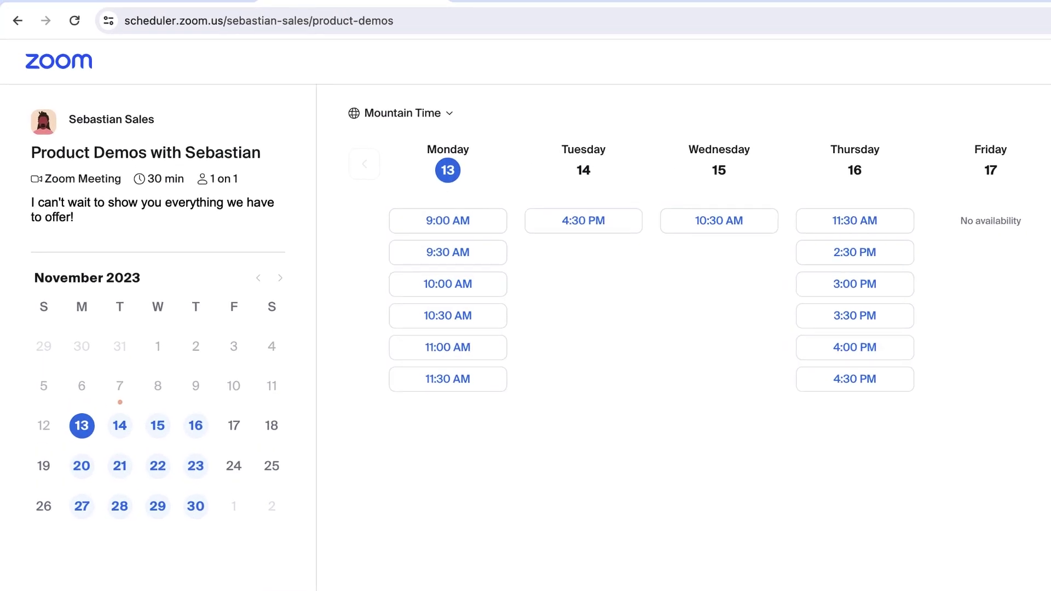
- Book the Monday 13, 9:30 AM slot, entering the attendee's first and last name
click(483, 260)
text(Callie)
key(Tab)
text(Customer)
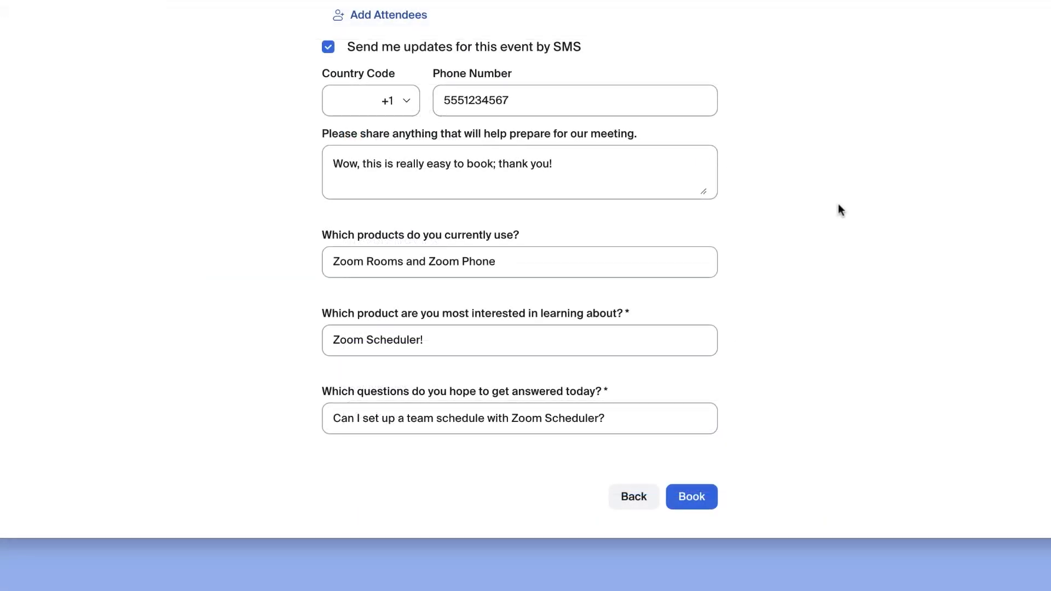
click(702, 494)
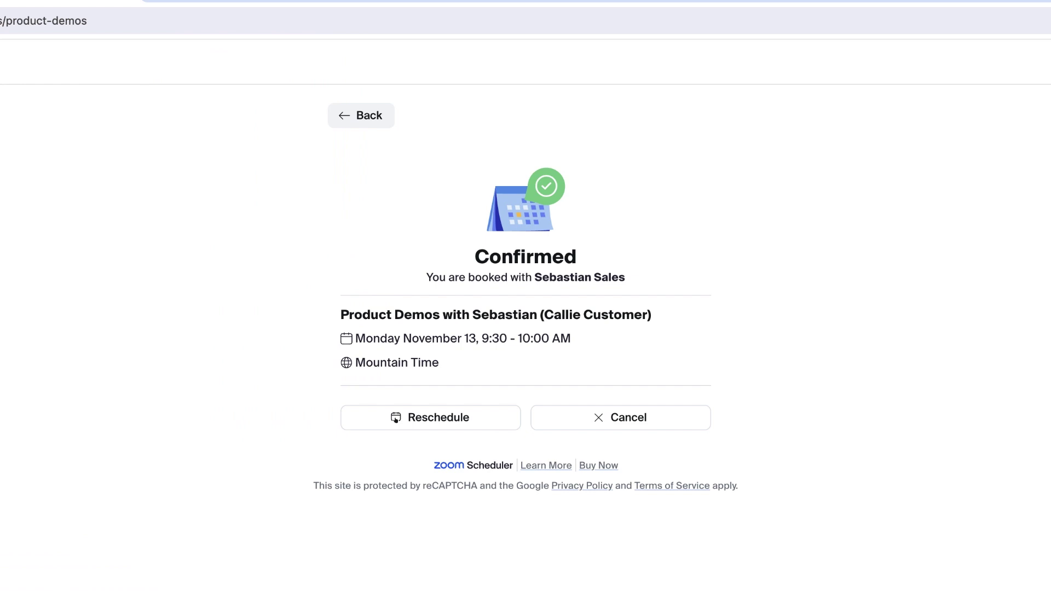
- Reschedule the booked demo to the Thursday 16, 4:30 PM slot
click(472, 428)
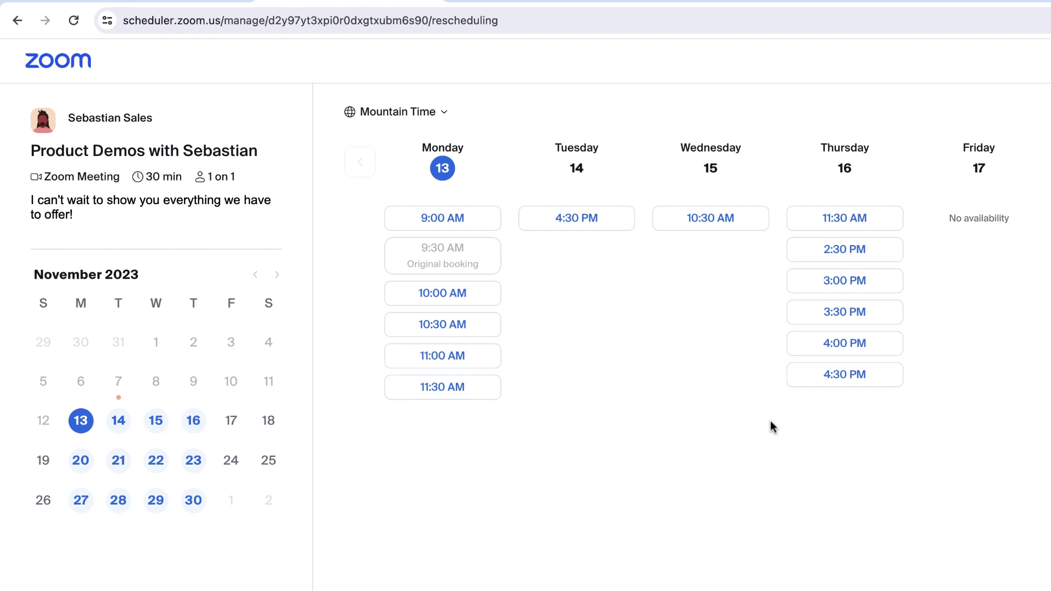
click(856, 382)
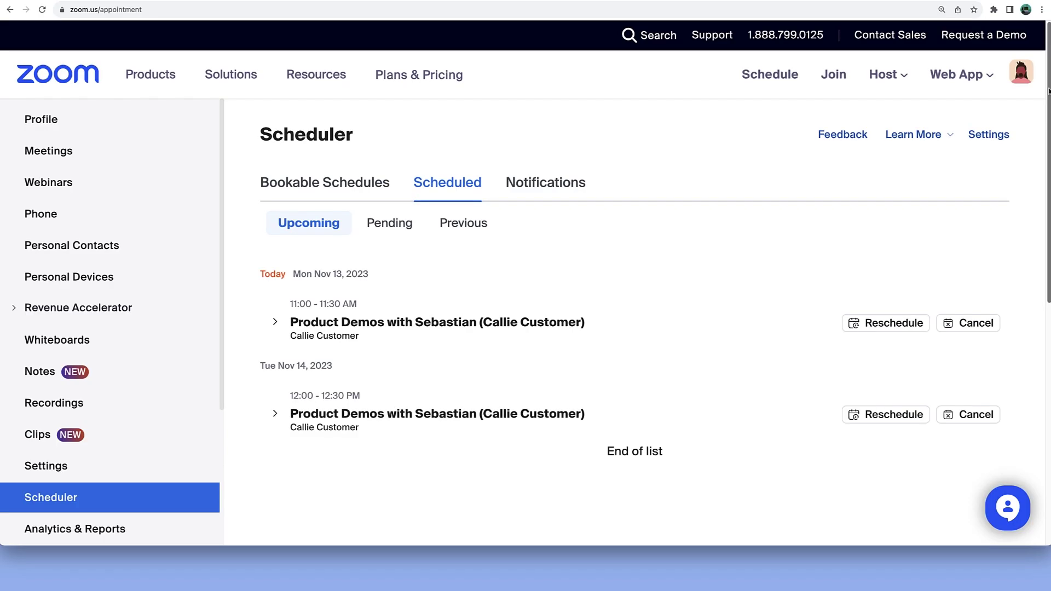
- Expand the first upcoming demo to check its meeting link and attendee, then collapse it
drag(1049, 91, 1049, 121)
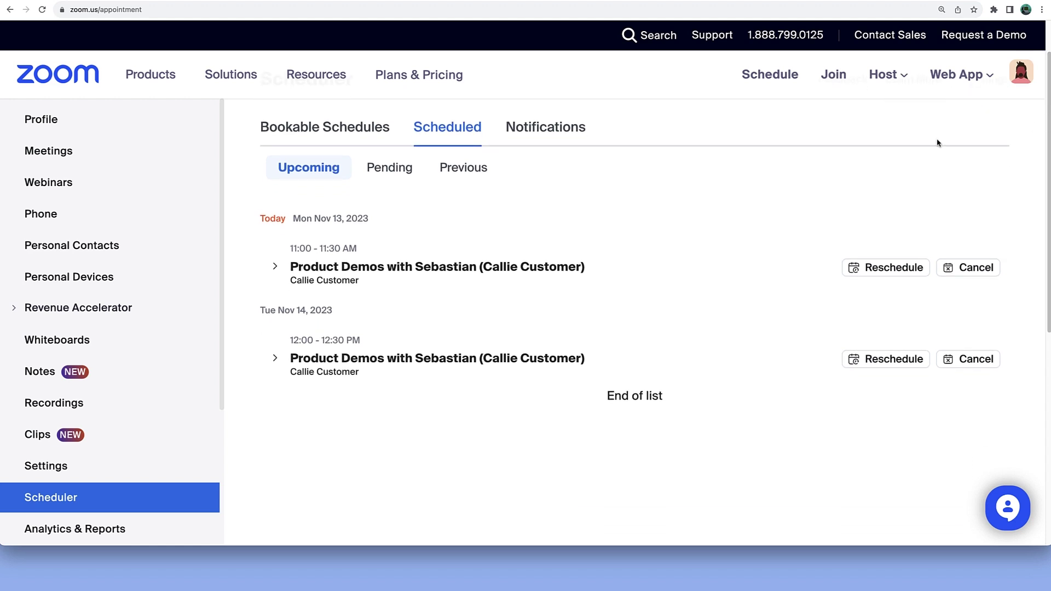
click(275, 267)
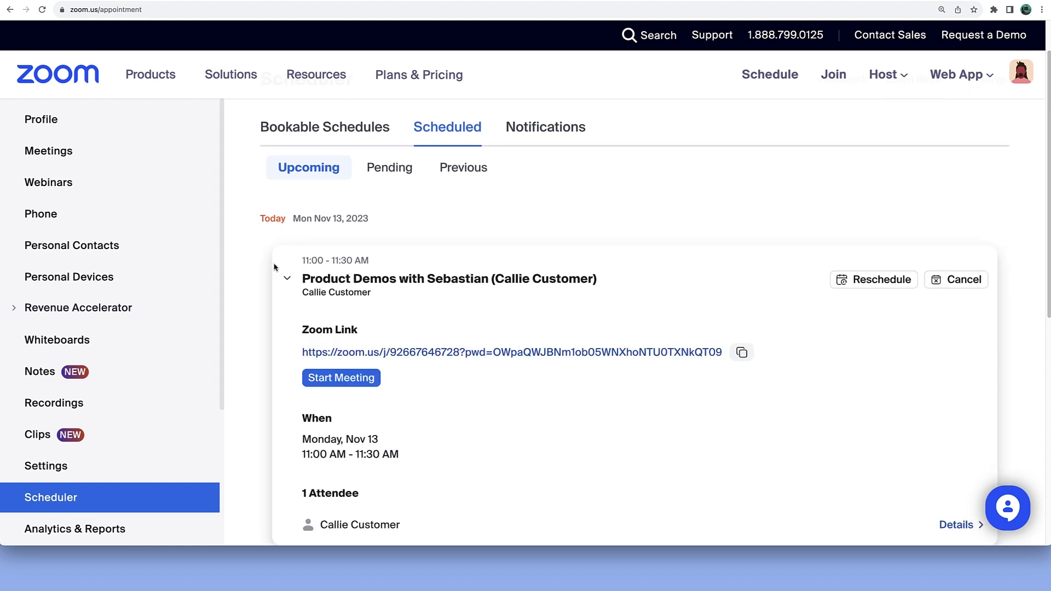
click(286, 278)
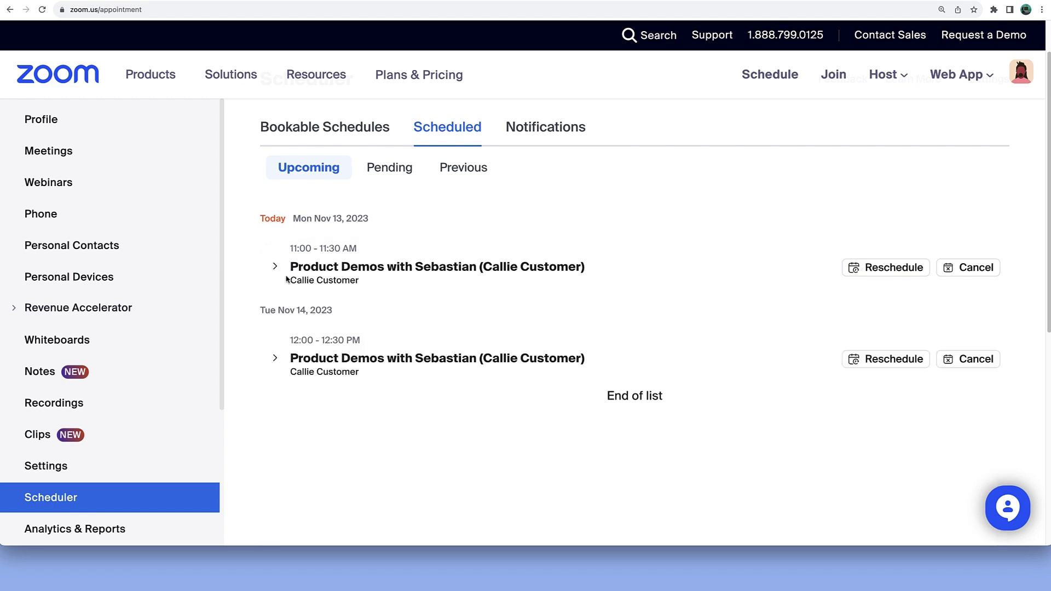